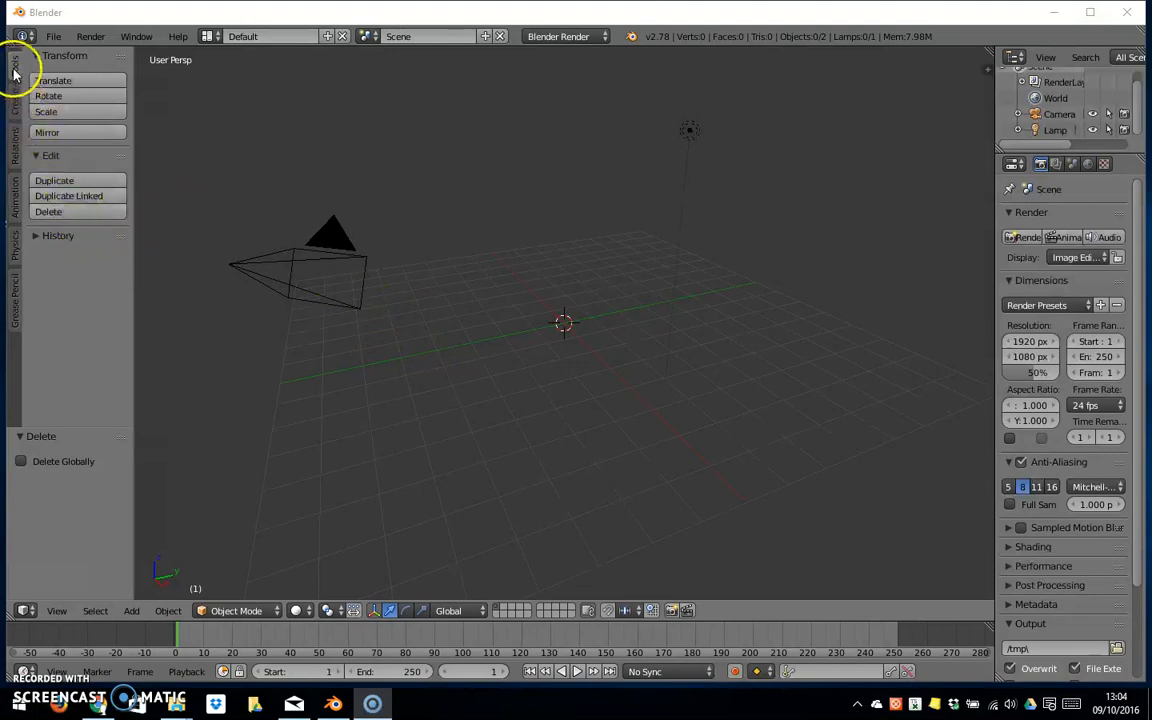
Step: Add a UV sphere mesh to the scene at the 3D cursor
click(14, 106)
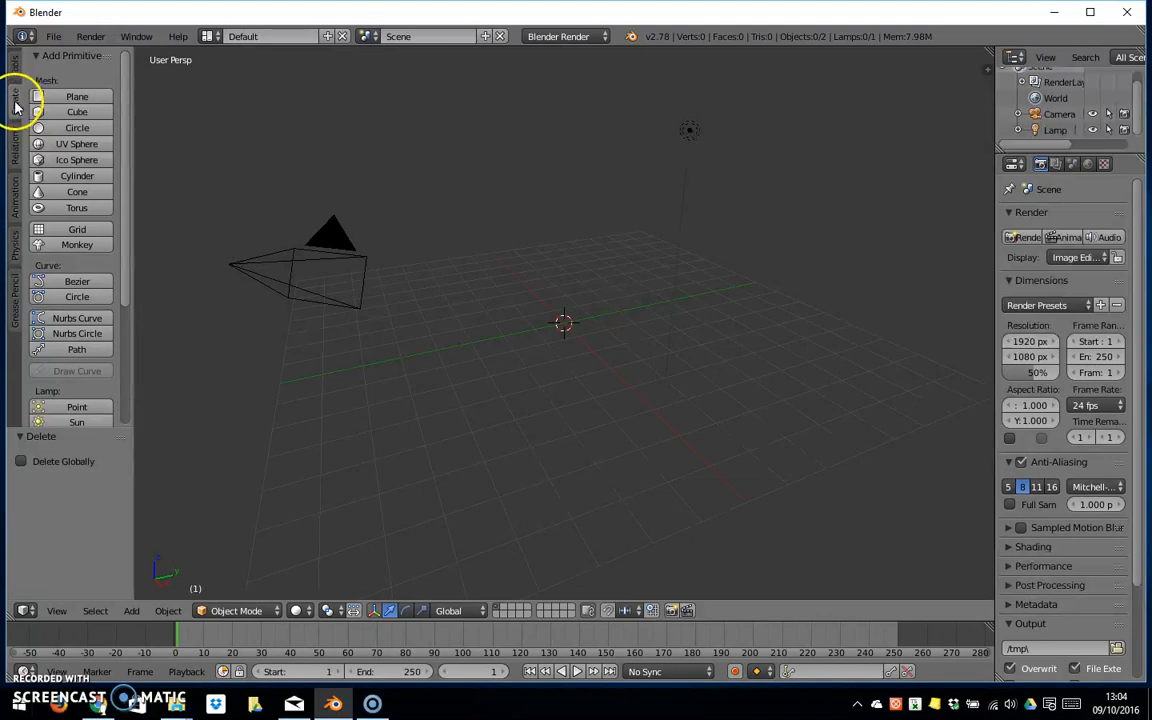
click(72, 146)
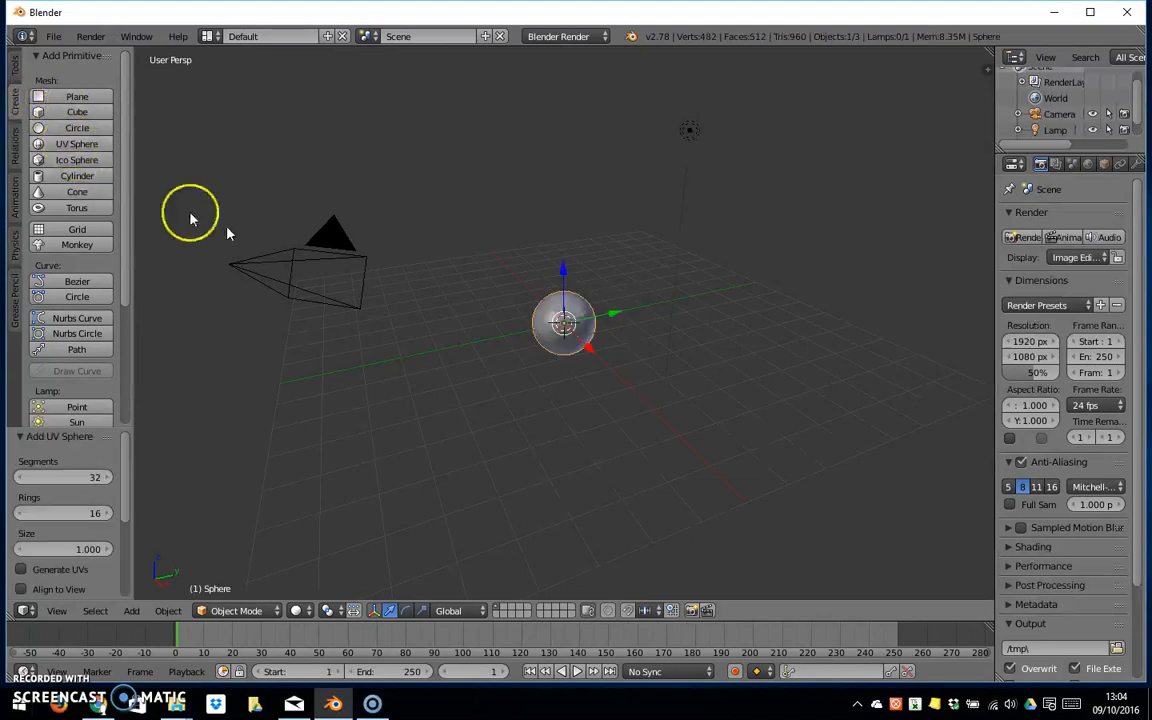
scroll(476, 346, up, 4)
scroll(476, 346, up, 2)
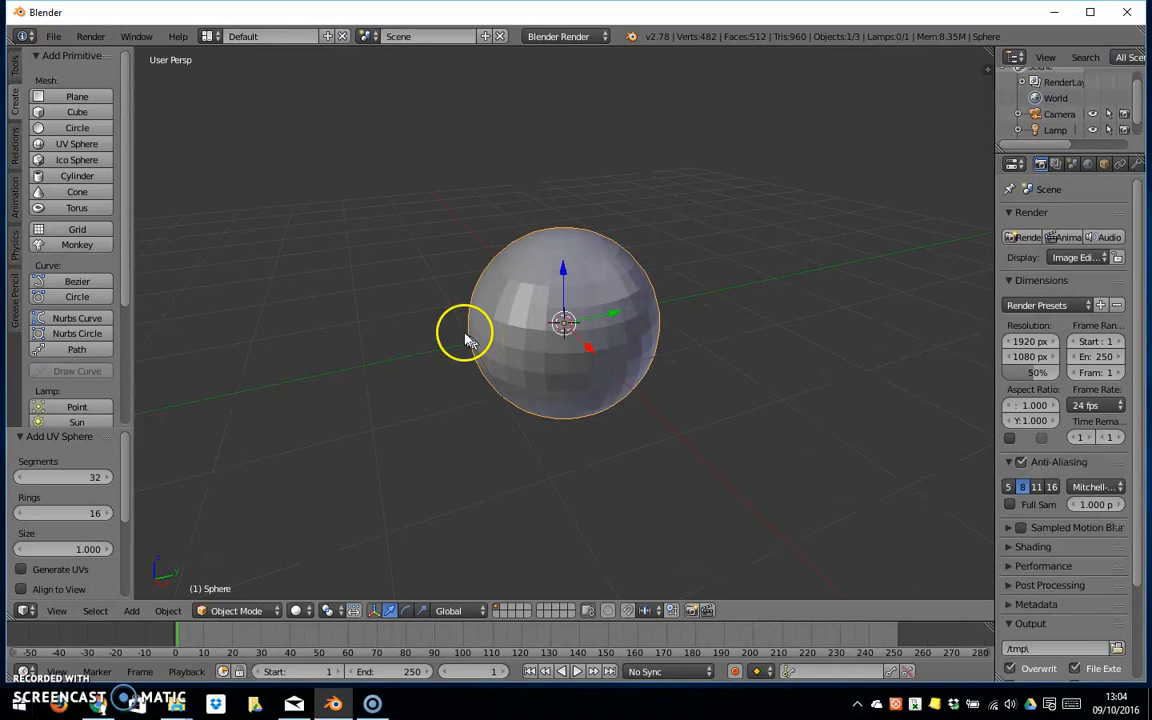
scroll(468, 340, up, 1)
middle_drag(352, 391, 388, 373)
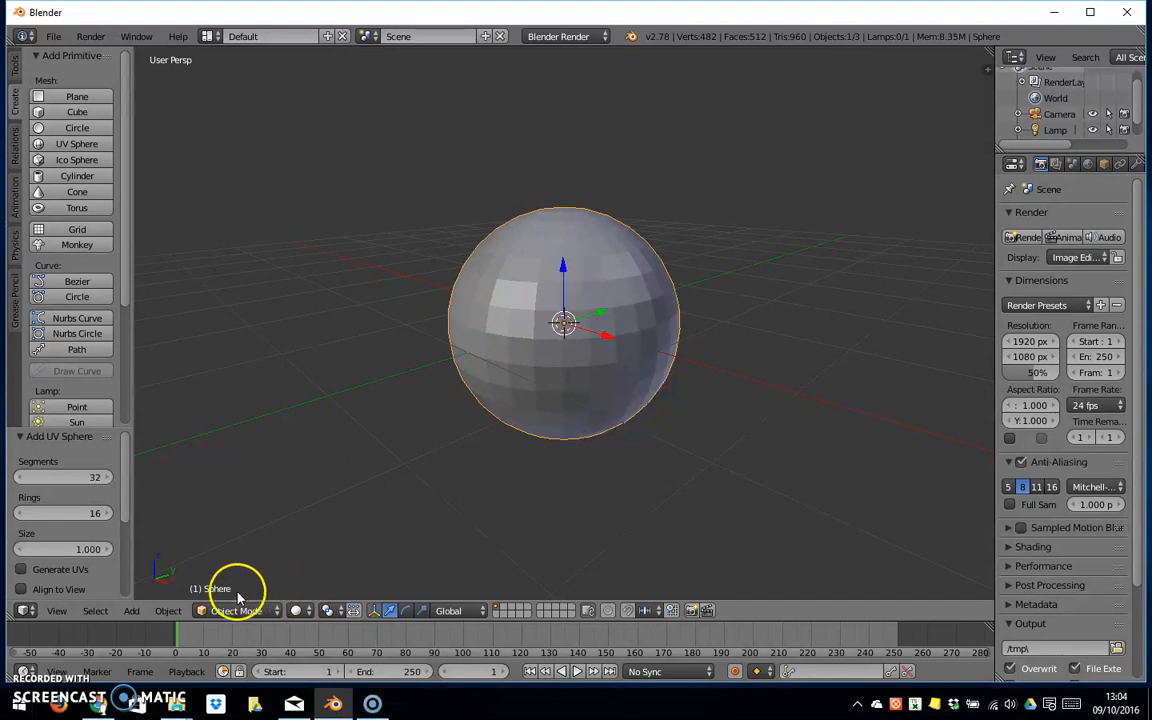
Step: Split the 3D viewport into quad view to show the sphere in top, front, right and perspective views
click(54, 610)
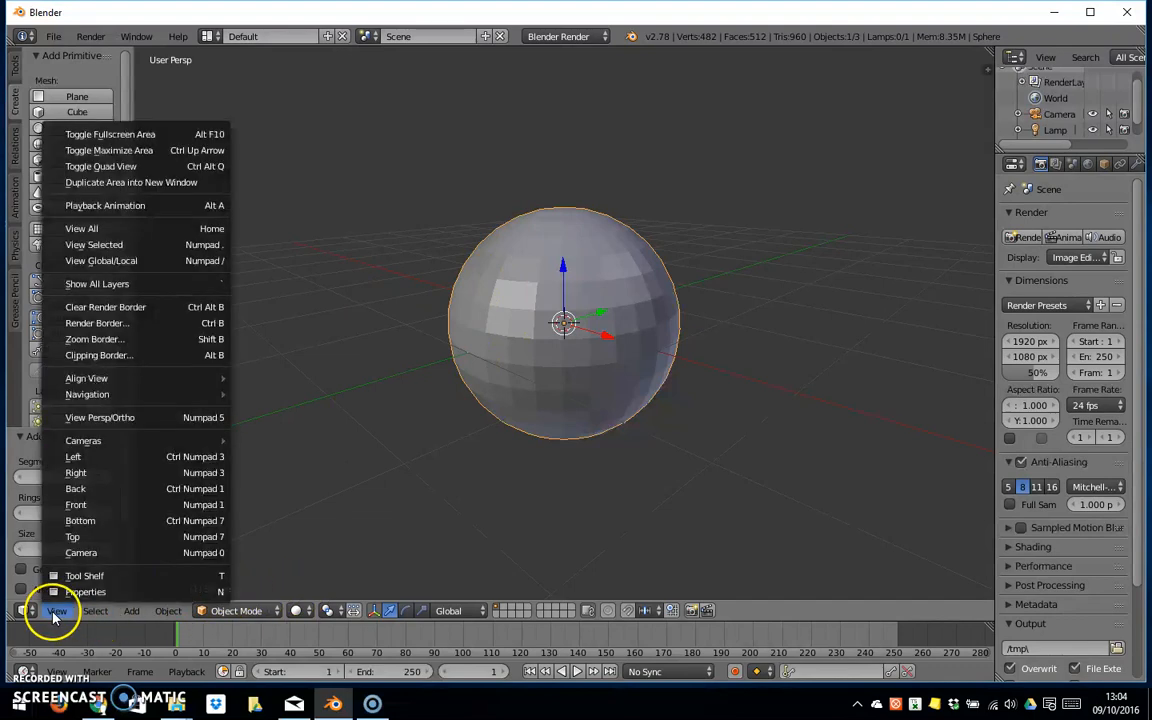
click(104, 168)
scroll(405, 316, up, 4)
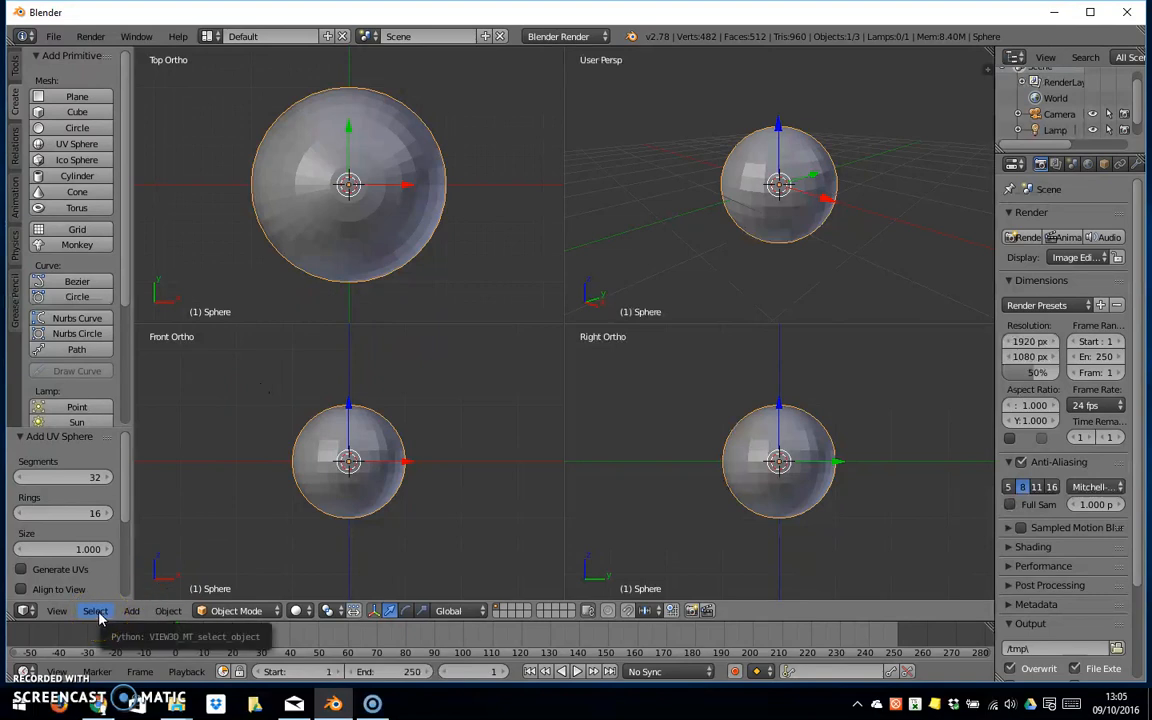
Step: Enter Edit Mode on the sphere and deselect all its vertices
click(228, 610)
click(230, 573)
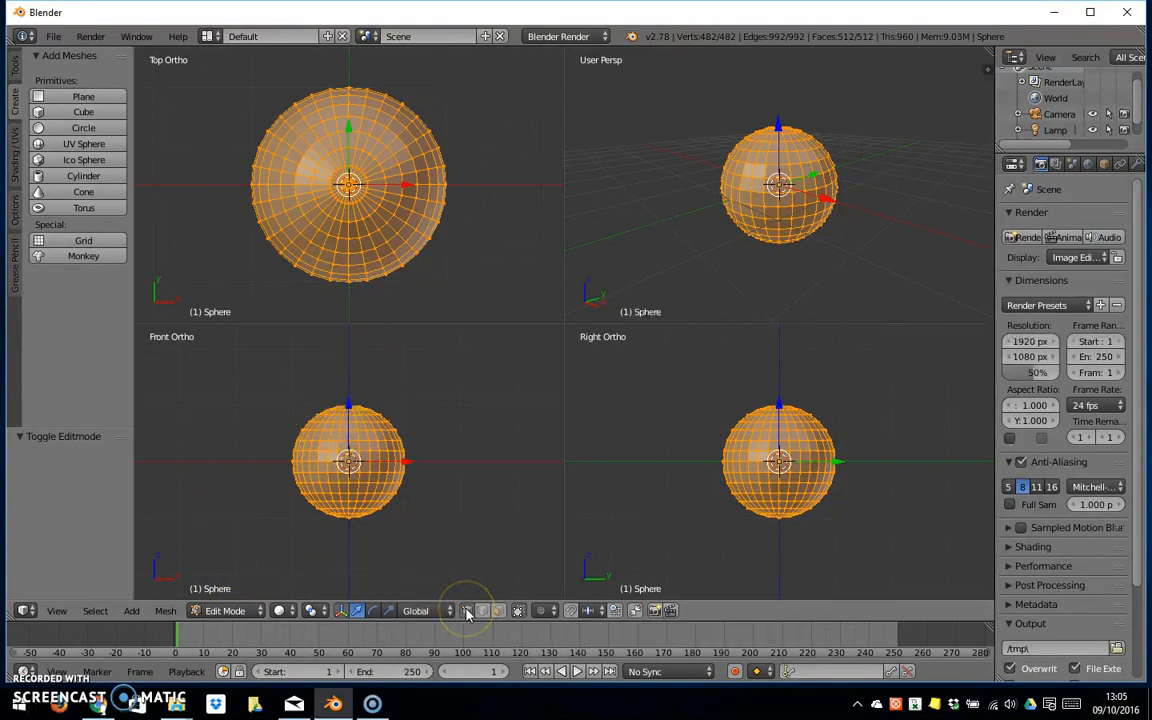
click(96, 611)
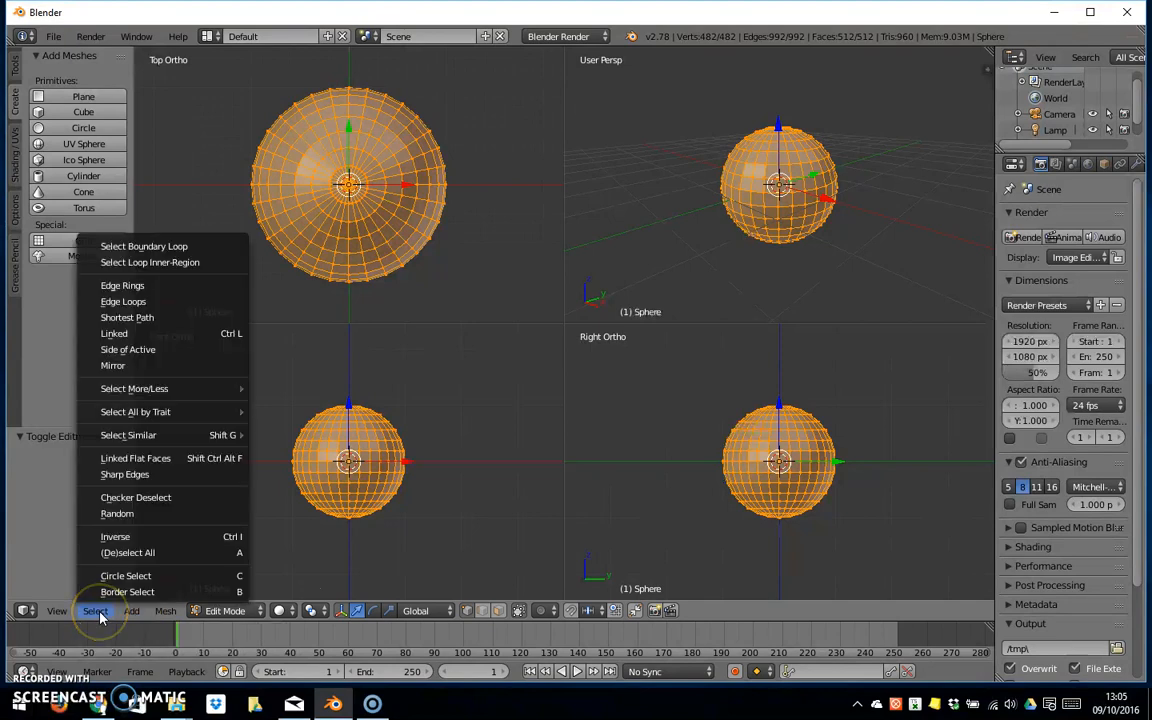
click(117, 553)
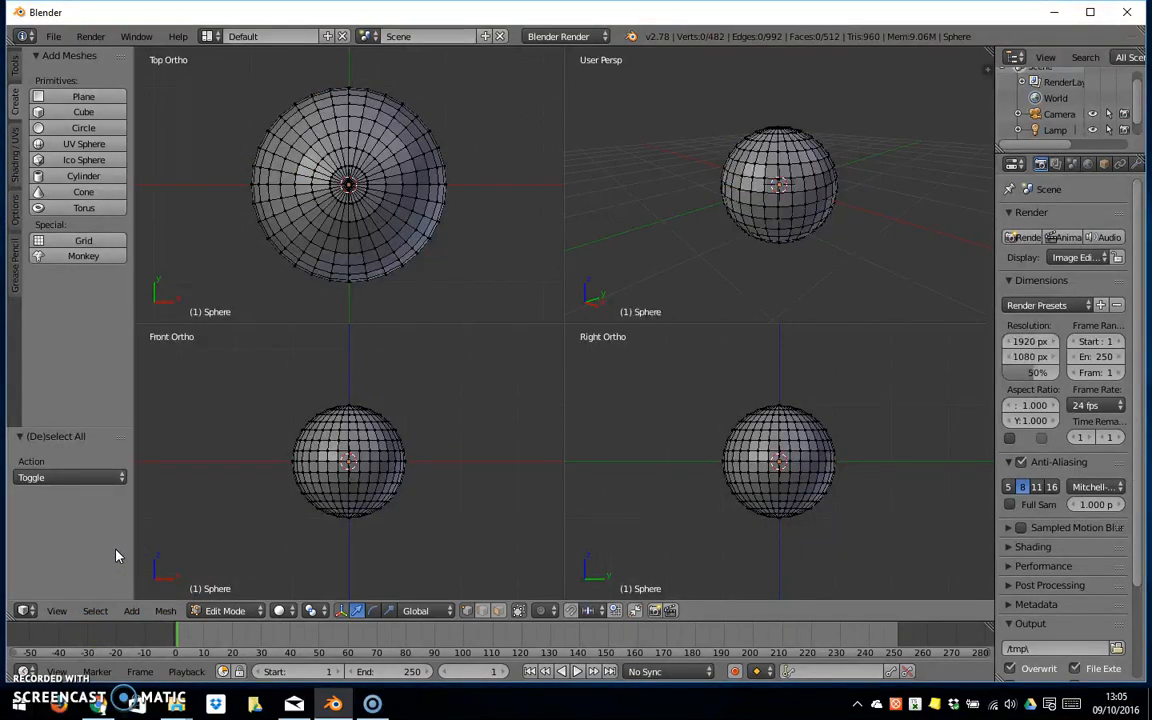
Step: Try border-selecting the left half of the solid-shaded sphere in the front view, and clear the selection
click(96, 611)
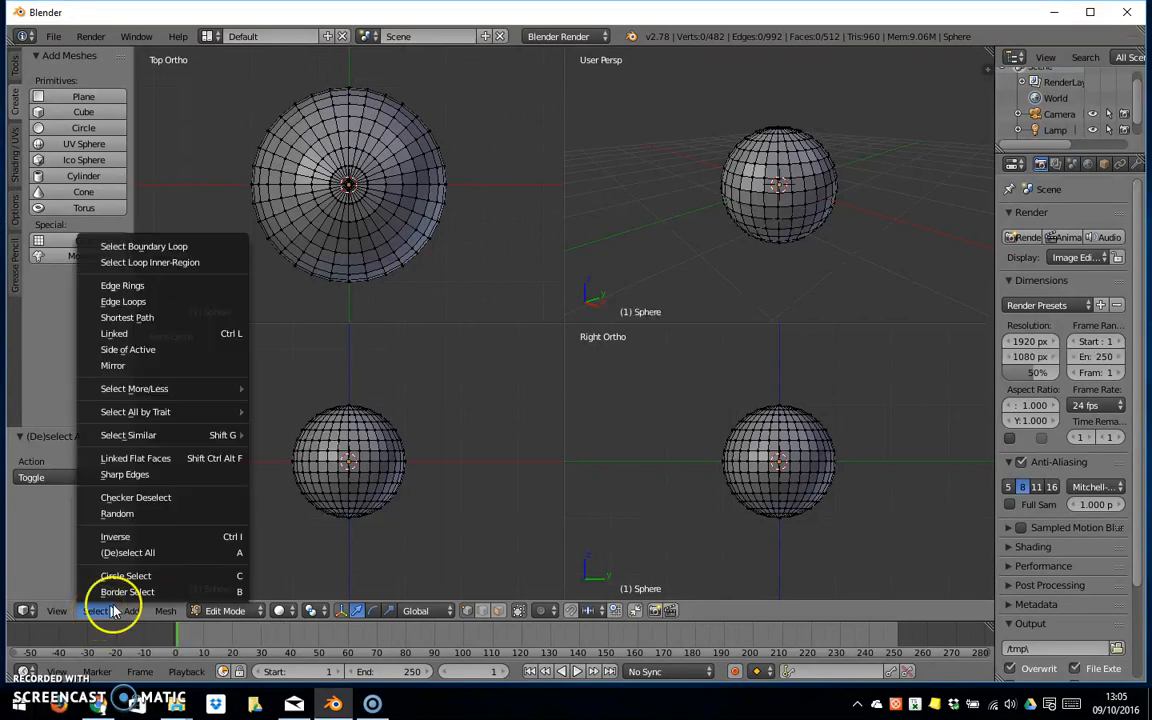
click(118, 593)
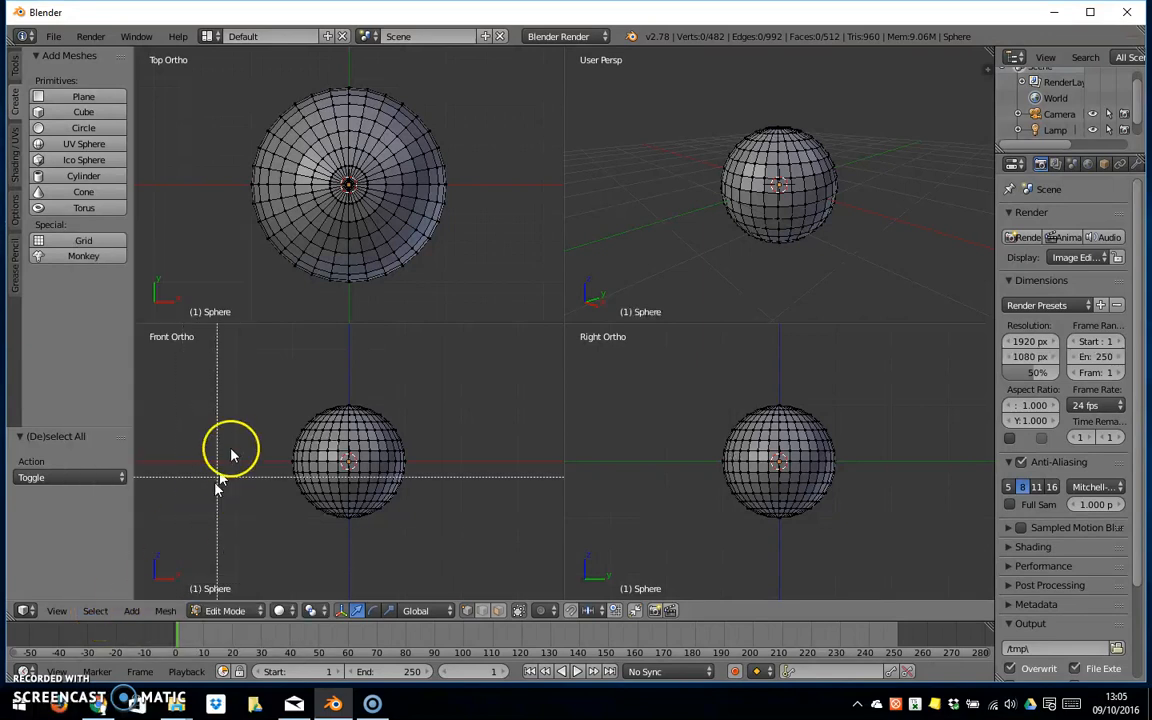
drag(266, 392, 347, 547)
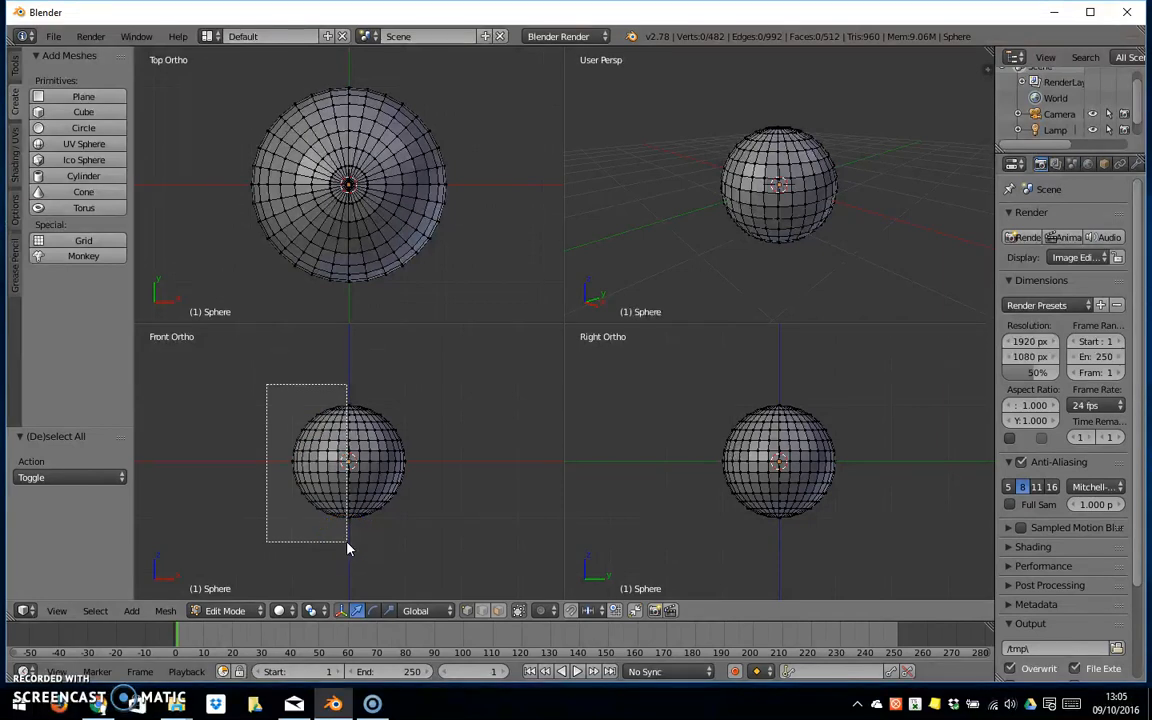
drag(347, 548, 348, 542)
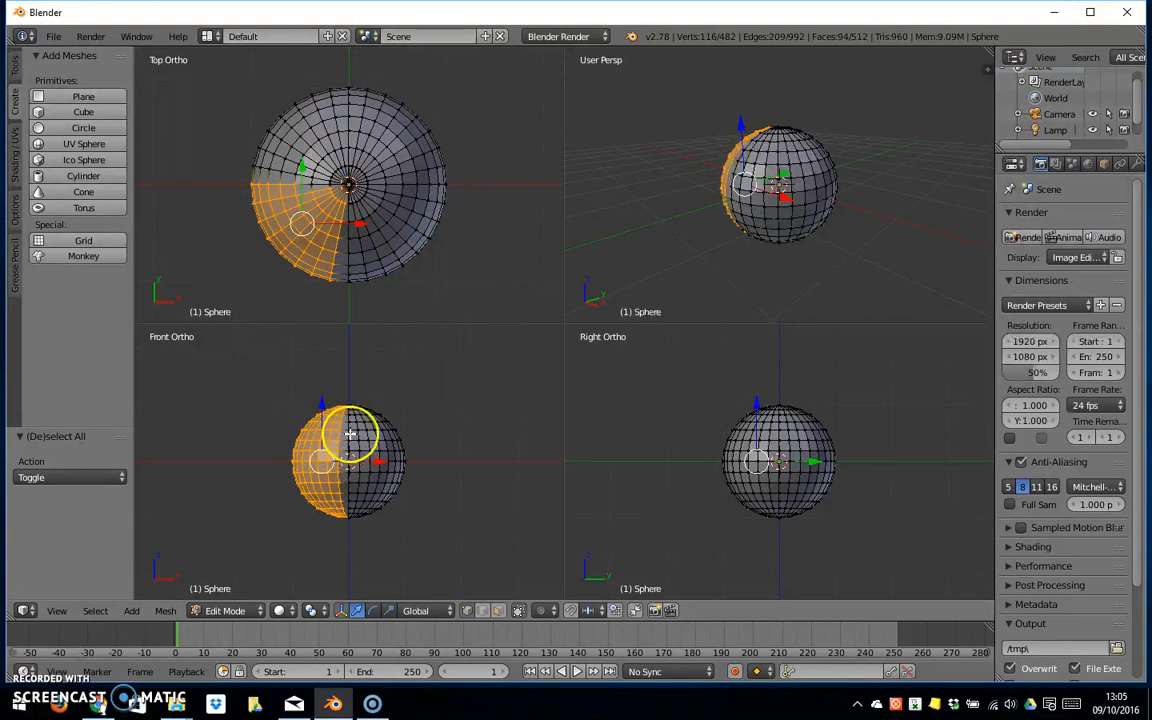
click(95, 610)
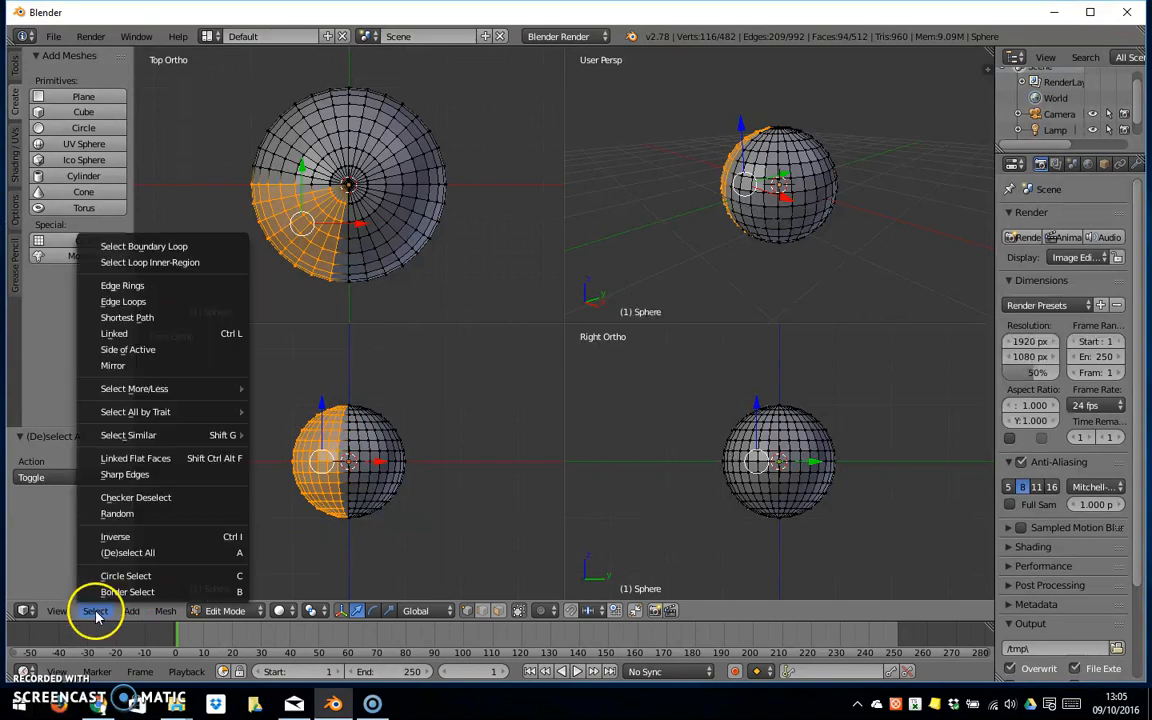
click(128, 552)
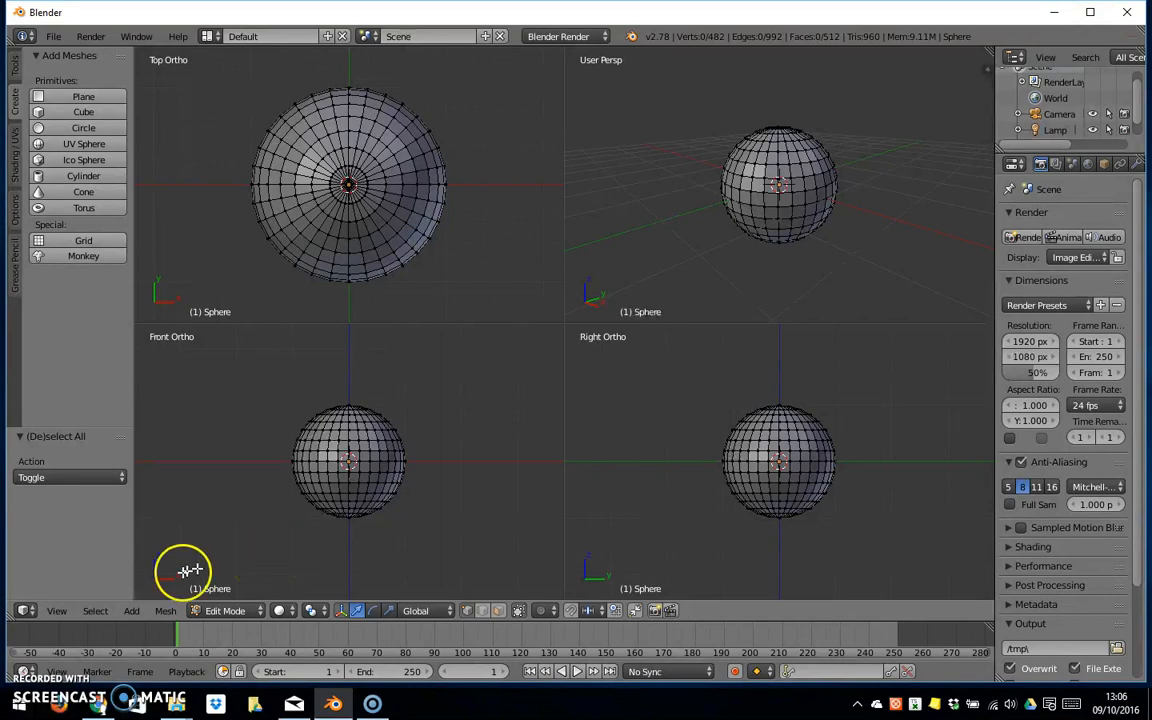
Step: Set the viewport shading to Wireframe
click(57, 613)
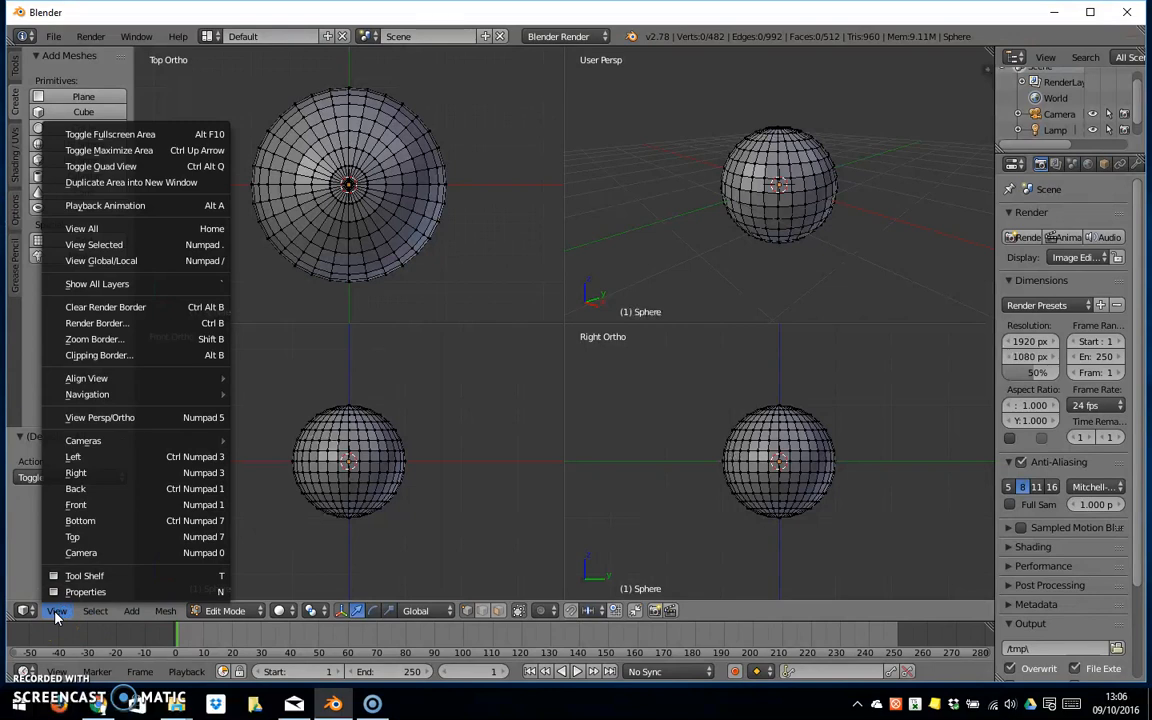
click(60, 611)
click(283, 610)
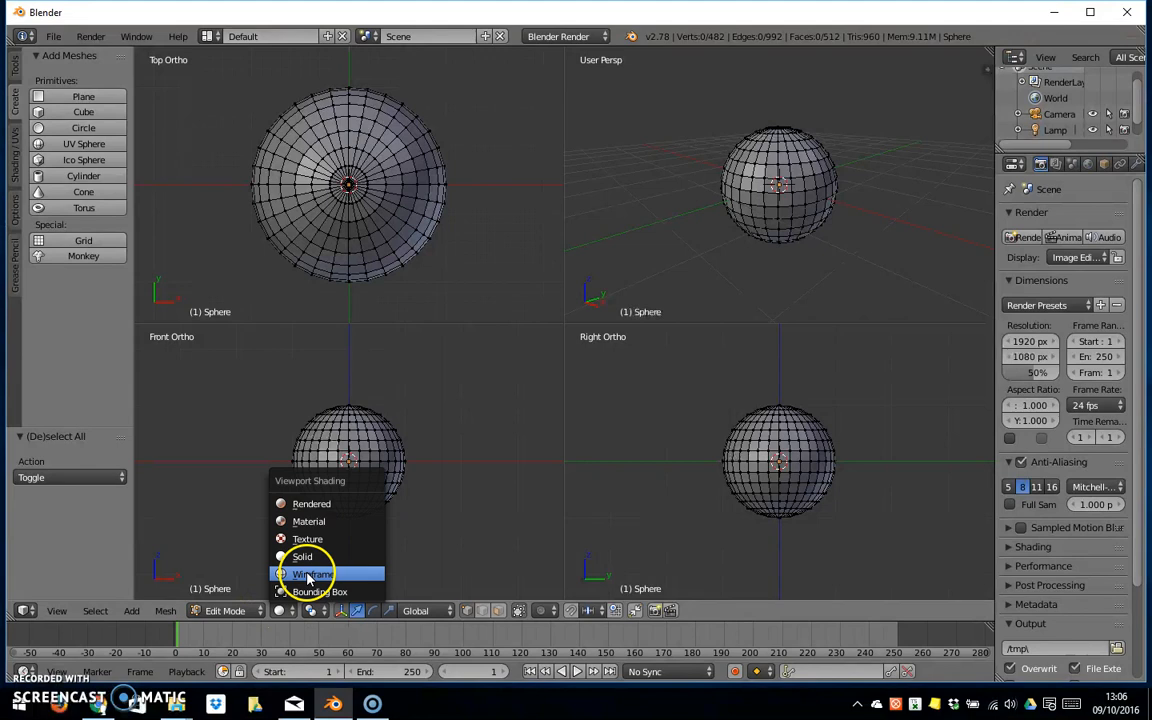
click(309, 575)
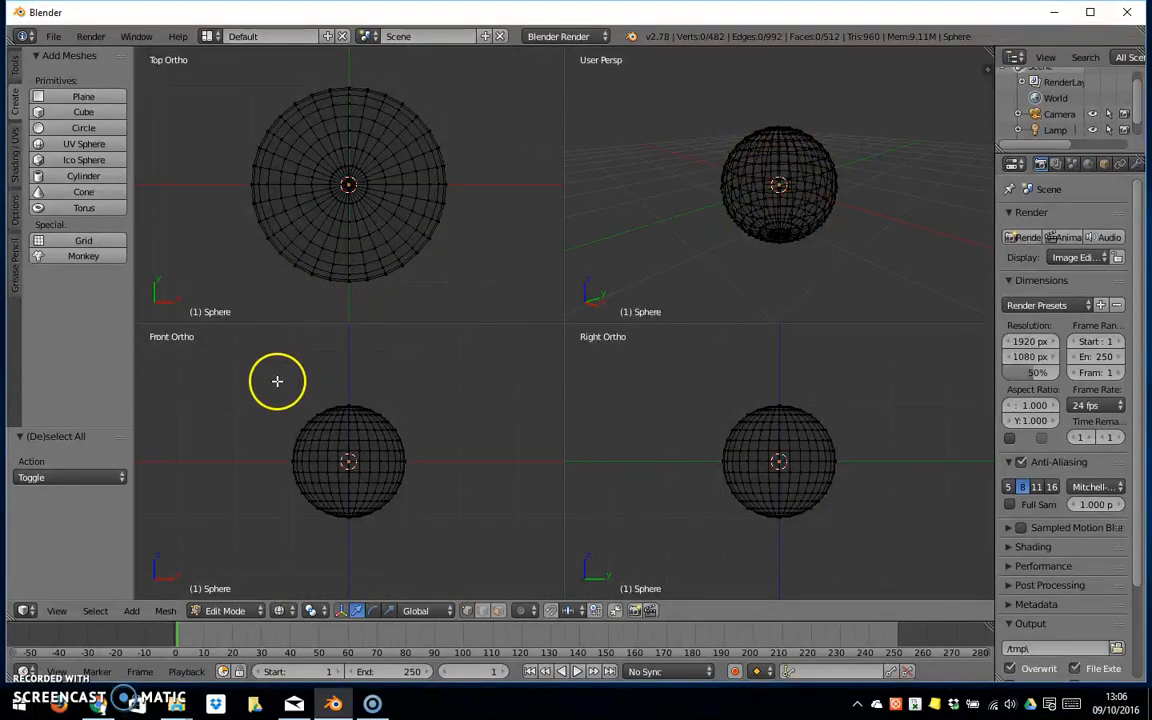
Step: Border-select the left half of the wireframe sphere in the front view and delete its vertices
click(96, 611)
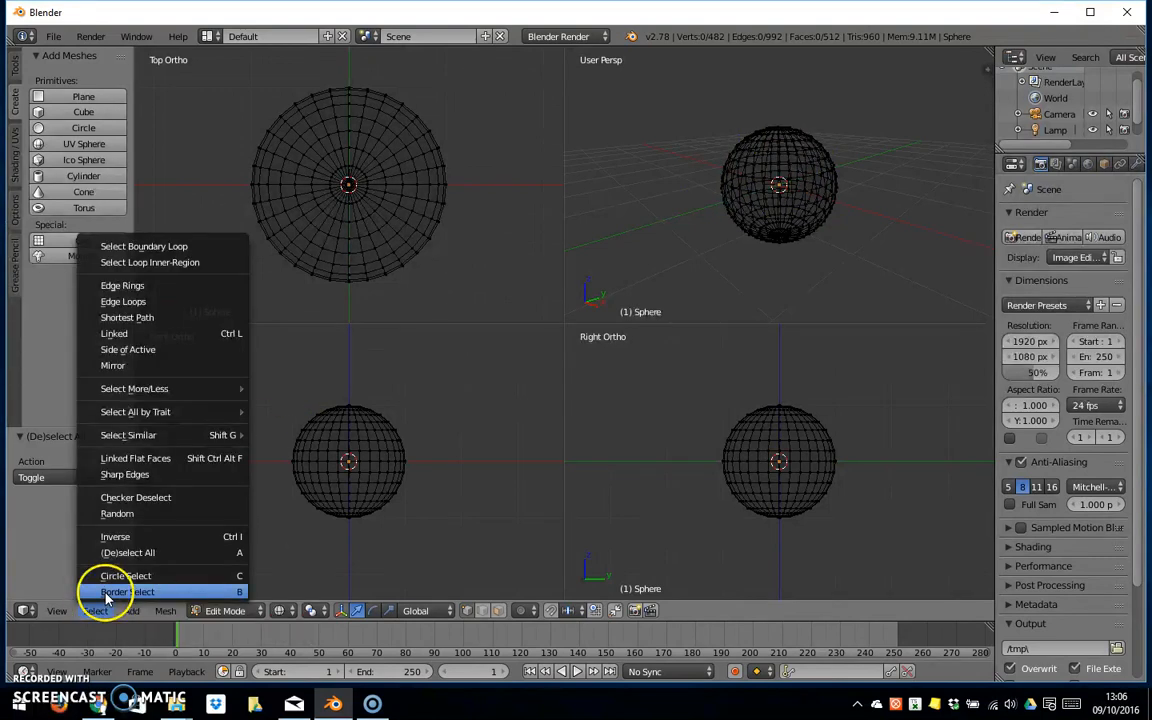
click(118, 591)
drag(260, 378, 347, 572)
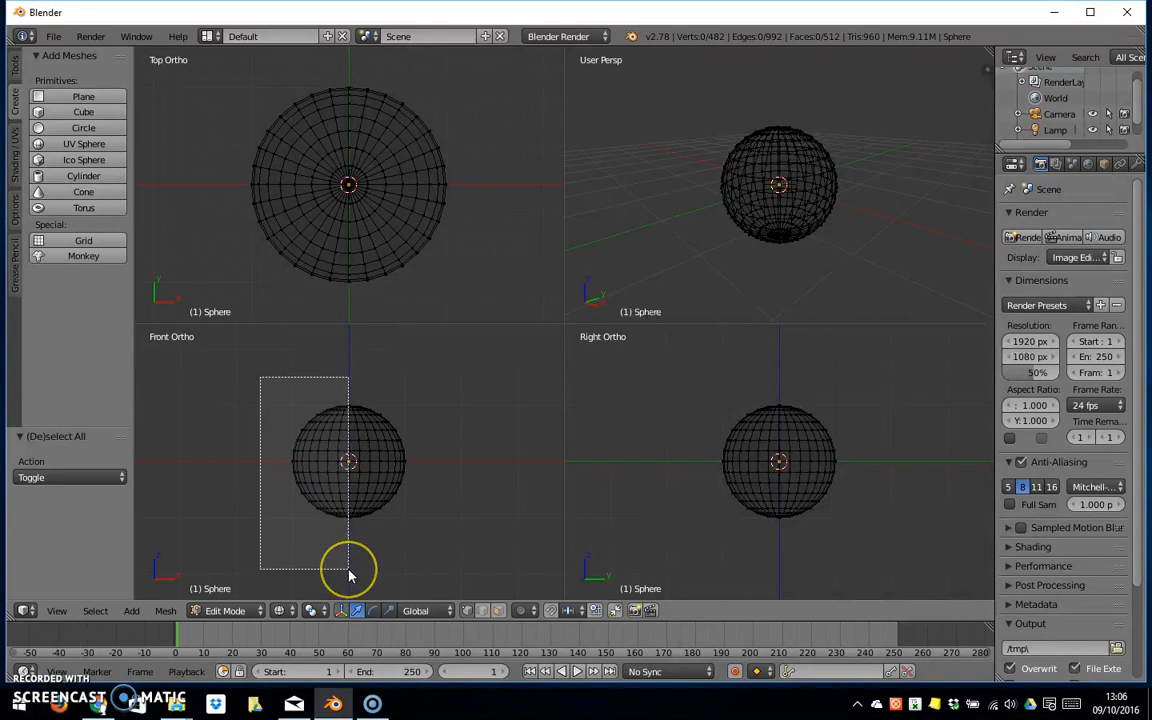
drag(349, 575, 348, 569)
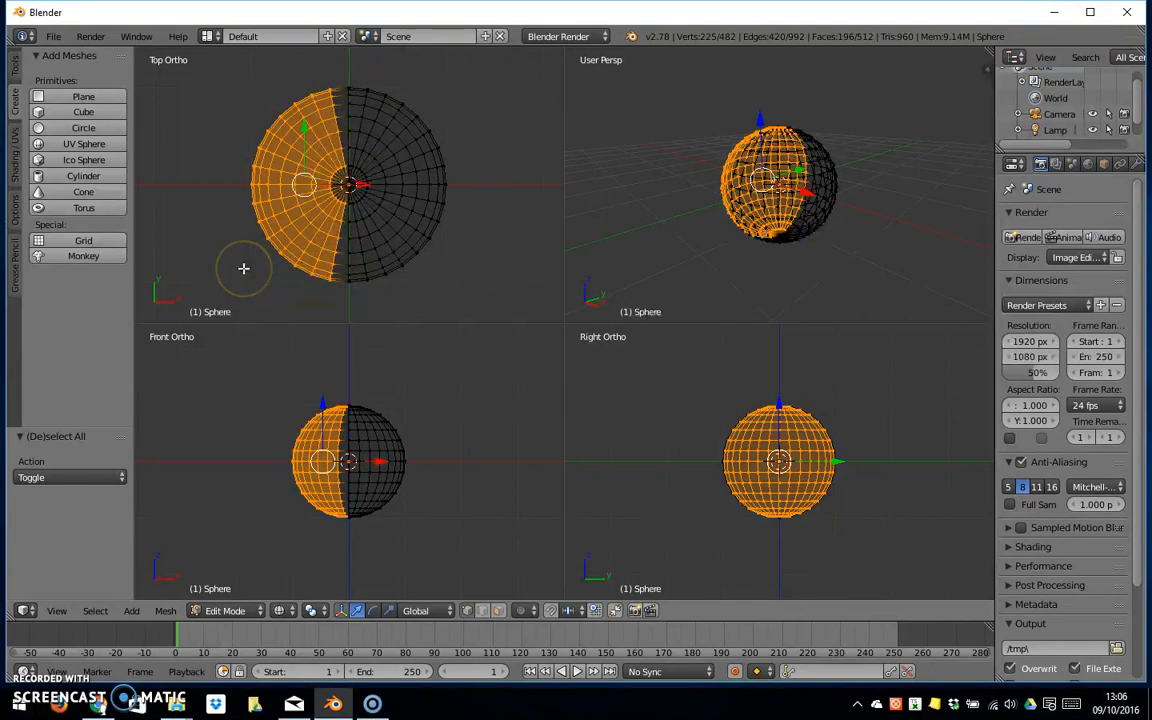
key(Escape)
key(x)
click(204, 270)
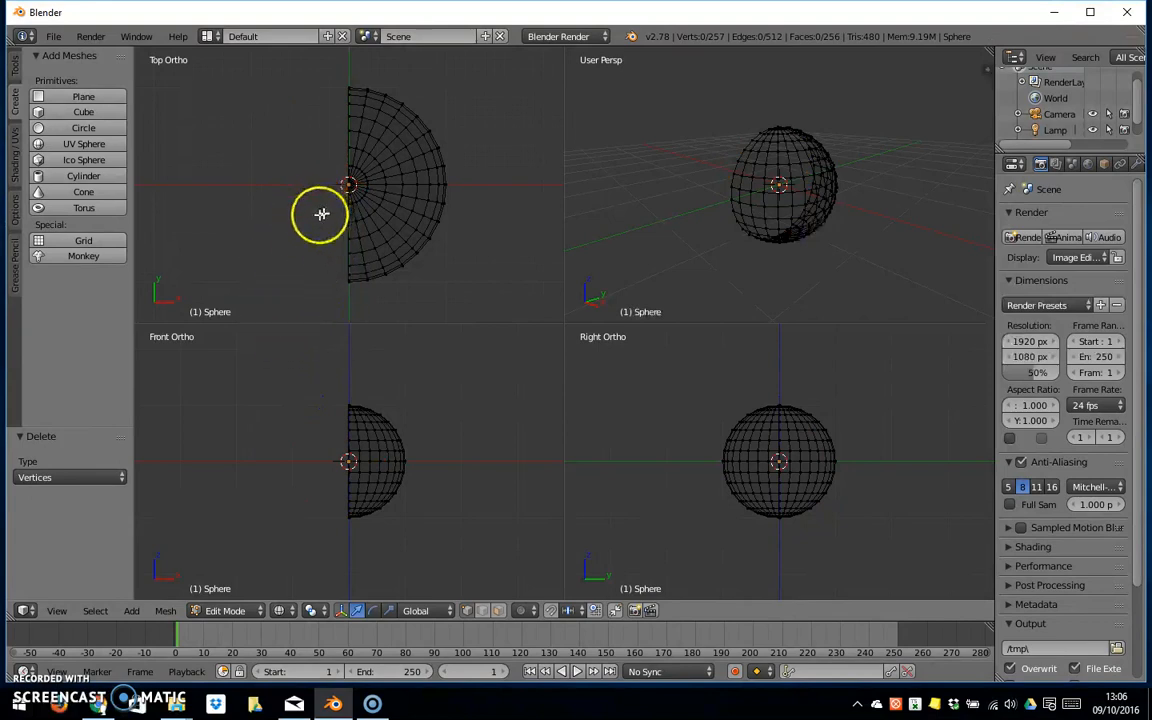
Step: Switch the perspective view to orthographic and leave quad view for a single 3D viewport
click(56, 610)
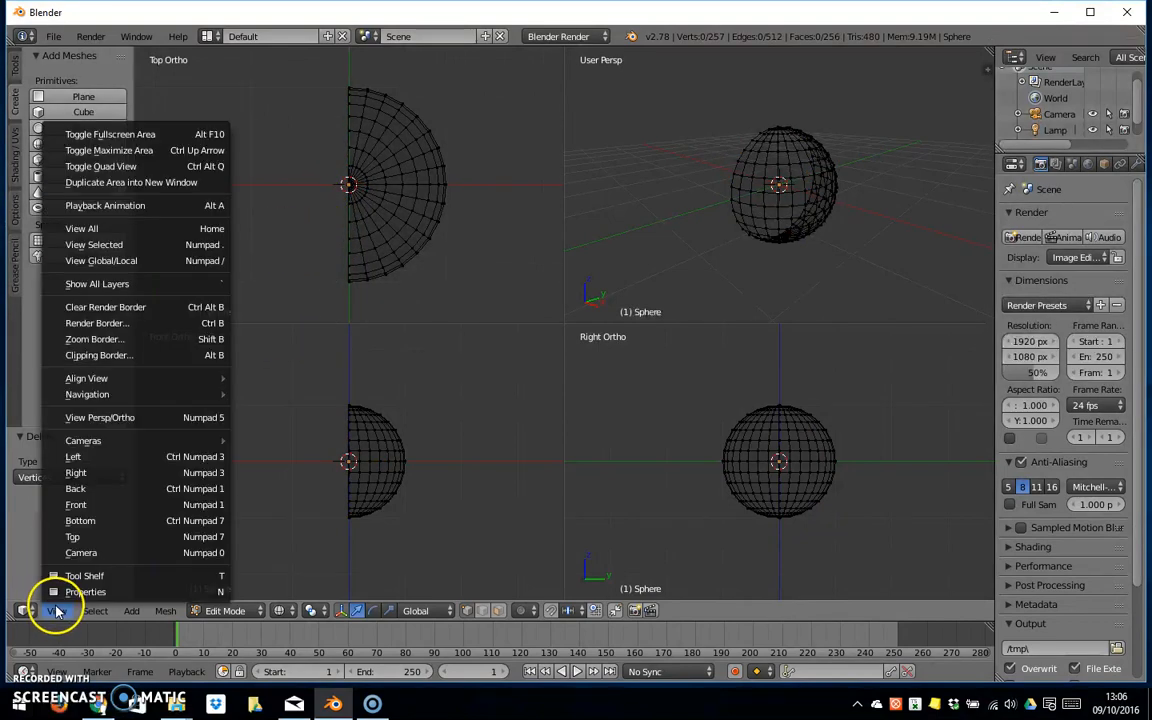
click(118, 420)
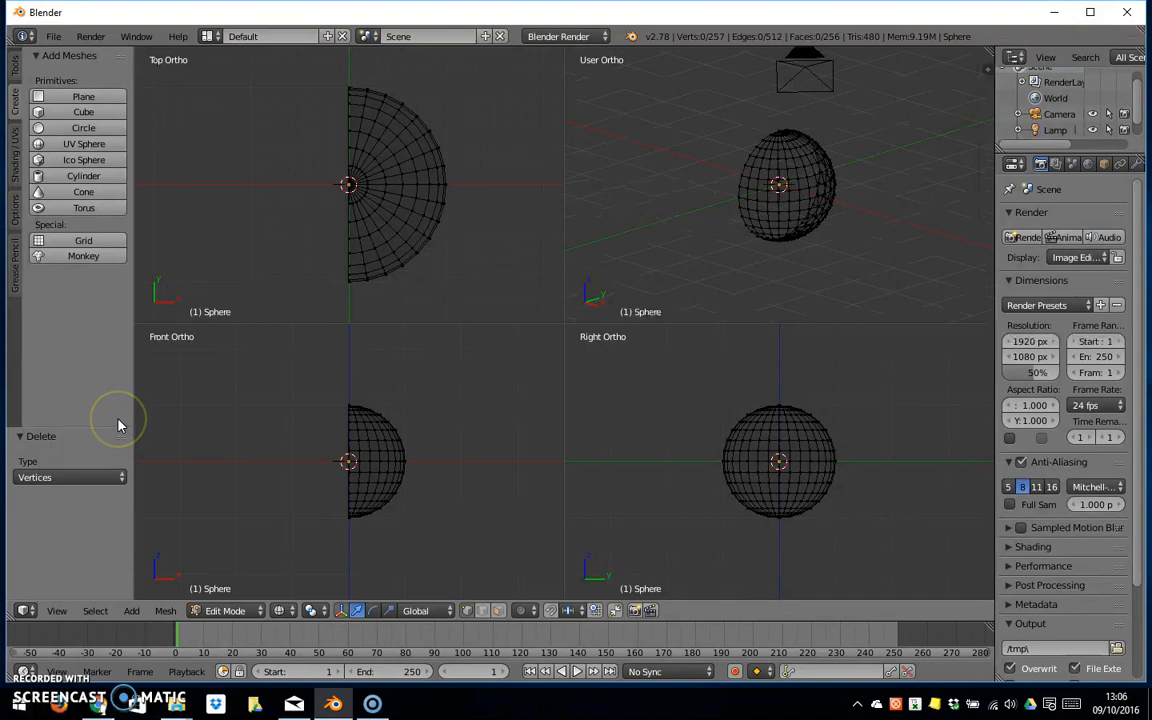
click(56, 611)
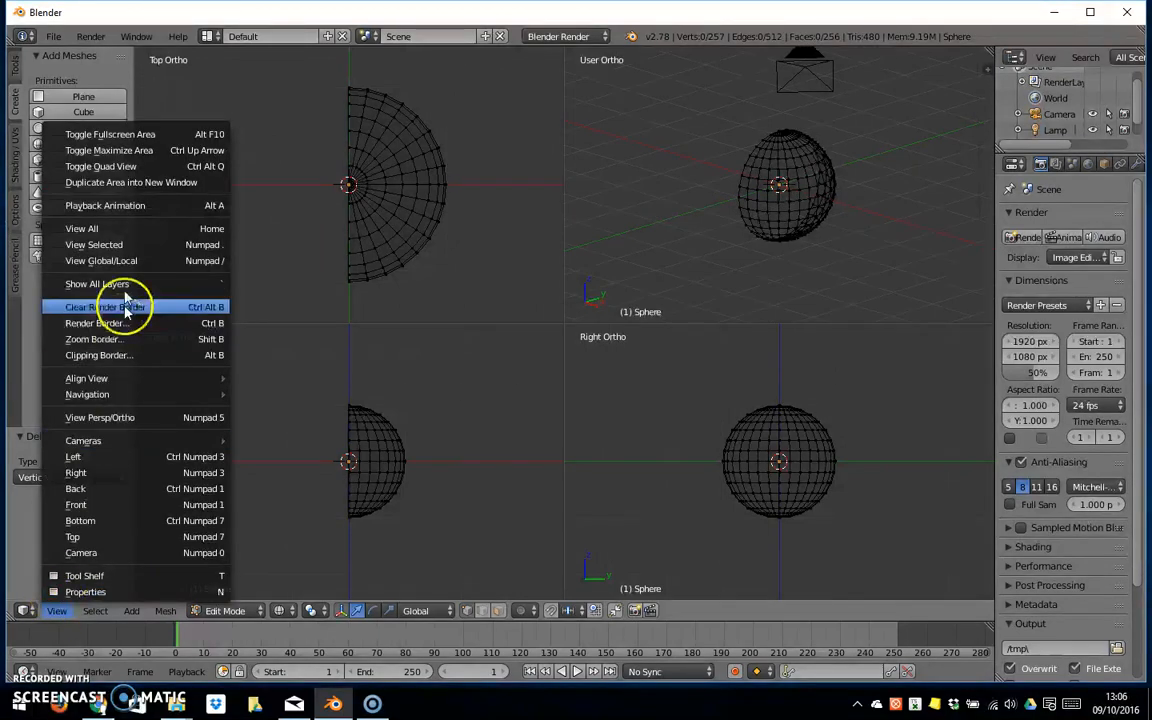
click(120, 160)
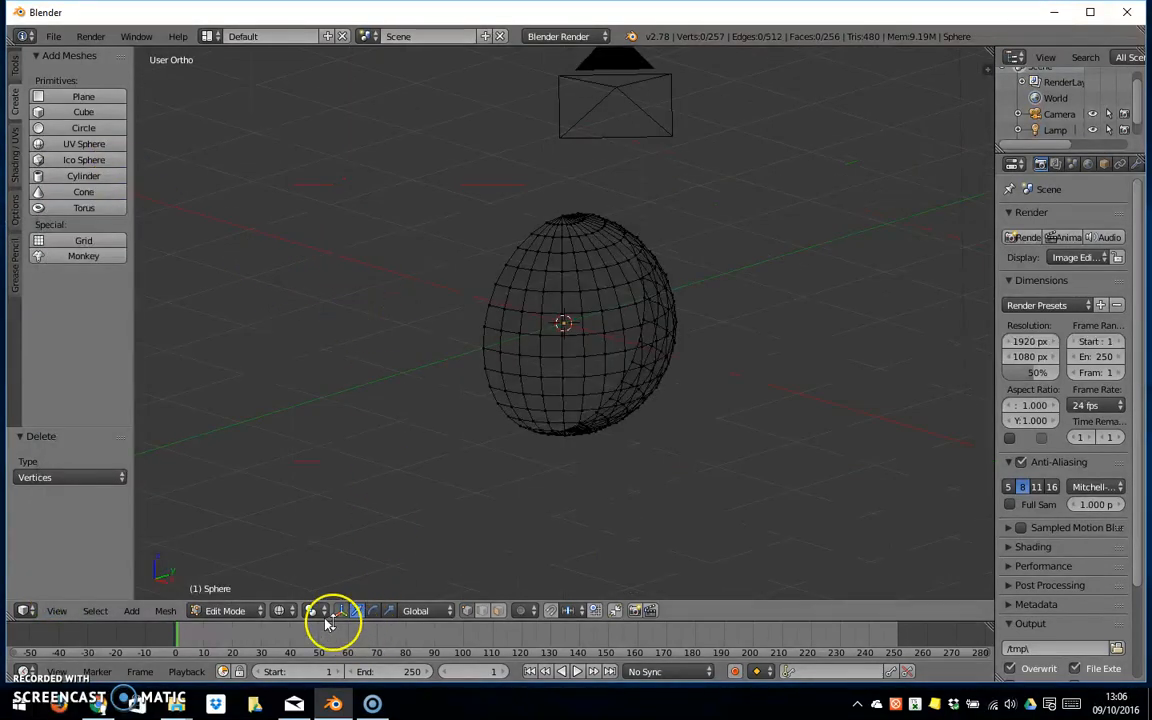
Step: Set the viewport shading back to Solid for the half sphere
click(284, 610)
click(290, 610)
click(290, 610)
click(303, 556)
mouse_move(342, 494)
middle_down()
mouse_move(357, 411)
mouse_move(486, 419)
mouse_move(676, 337)
mouse_move(735, 383)
mouse_move(597, 427)
mouse_move(462, 428)
mouse_move(437, 404)
mouse_move(450, 427)
mouse_move(446, 416)
middle_up()
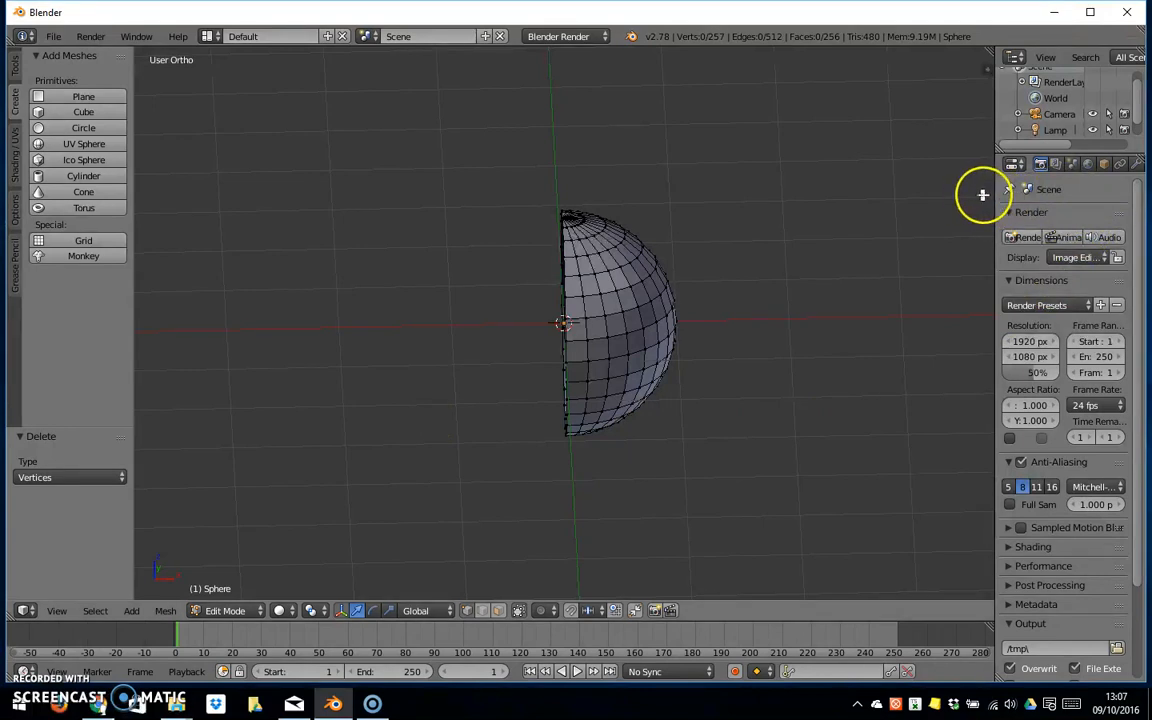
Step: Return the half sphere to Object Mode and add a Mirror modifier to it
drag(990, 193, 914, 198)
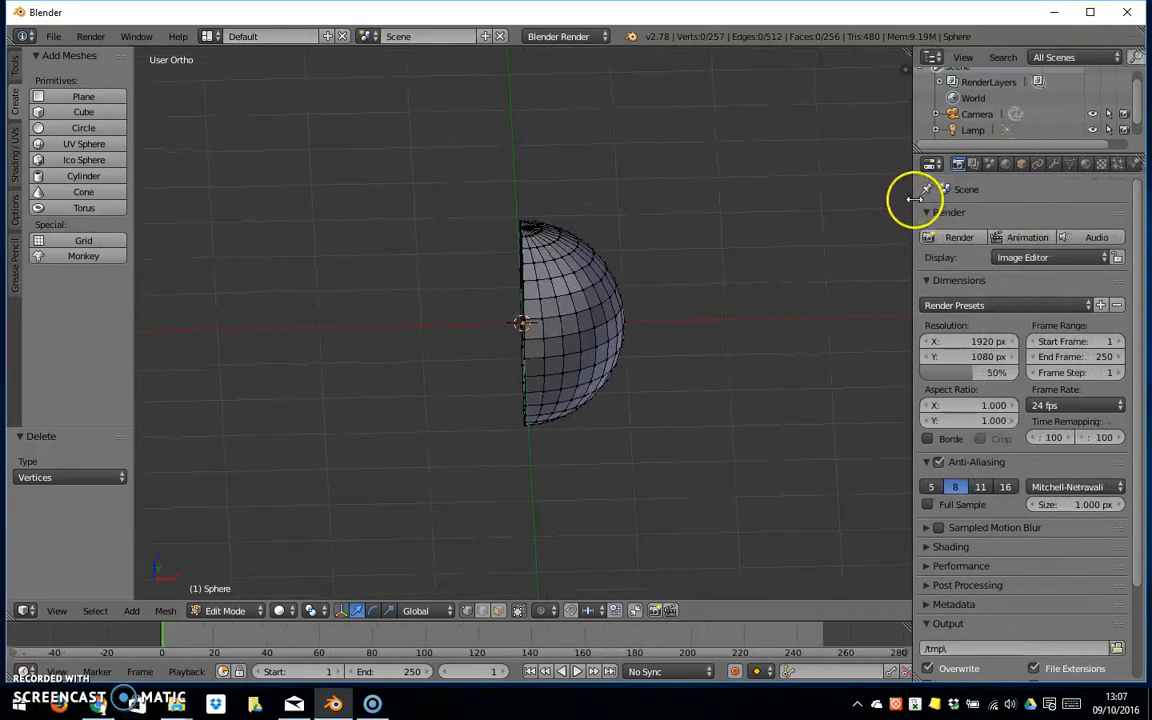
click(1055, 165)
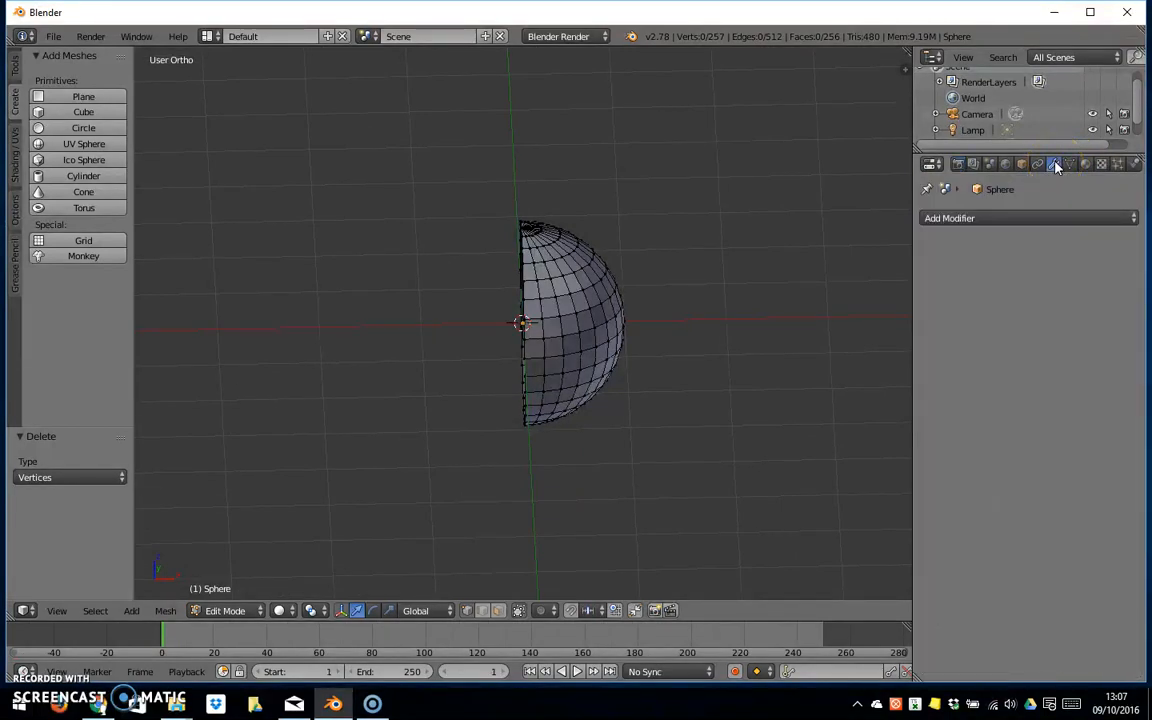
click(232, 610)
click(234, 594)
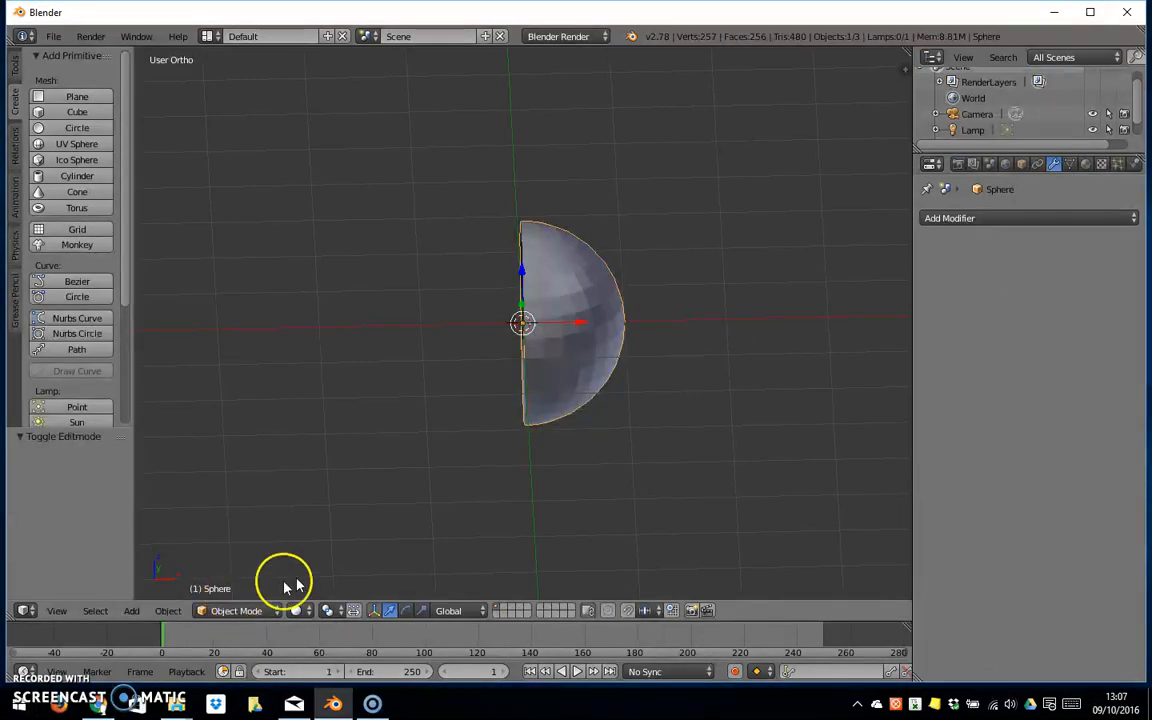
click(1062, 219)
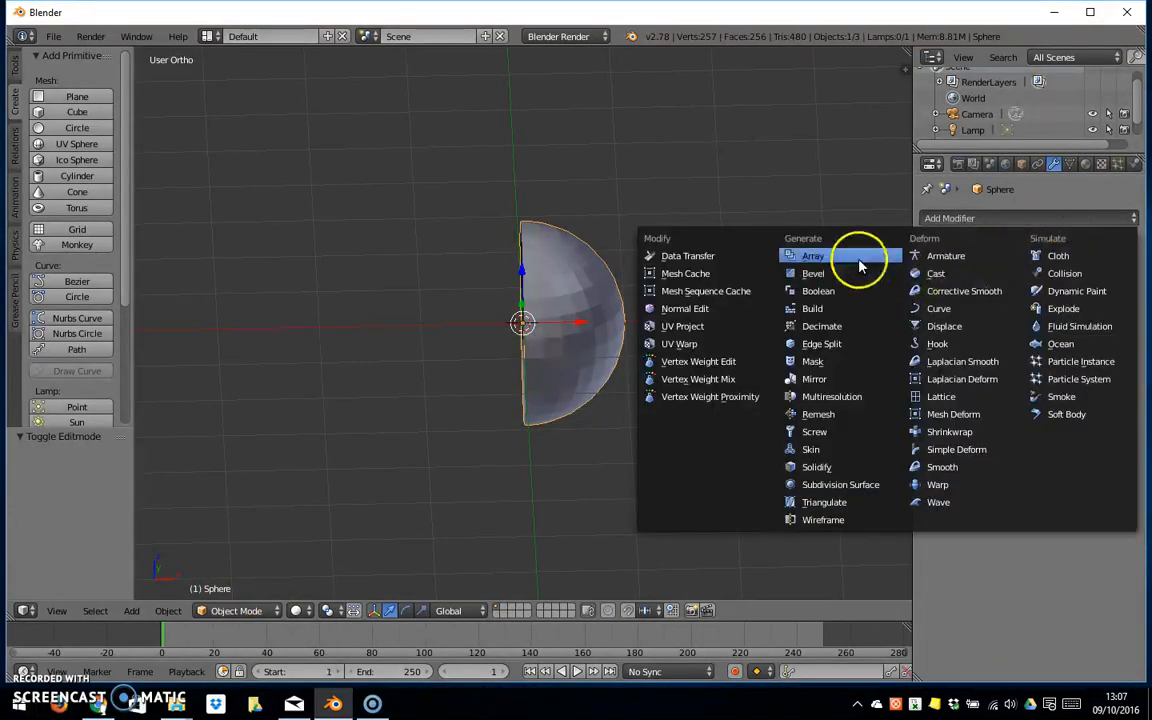
click(816, 380)
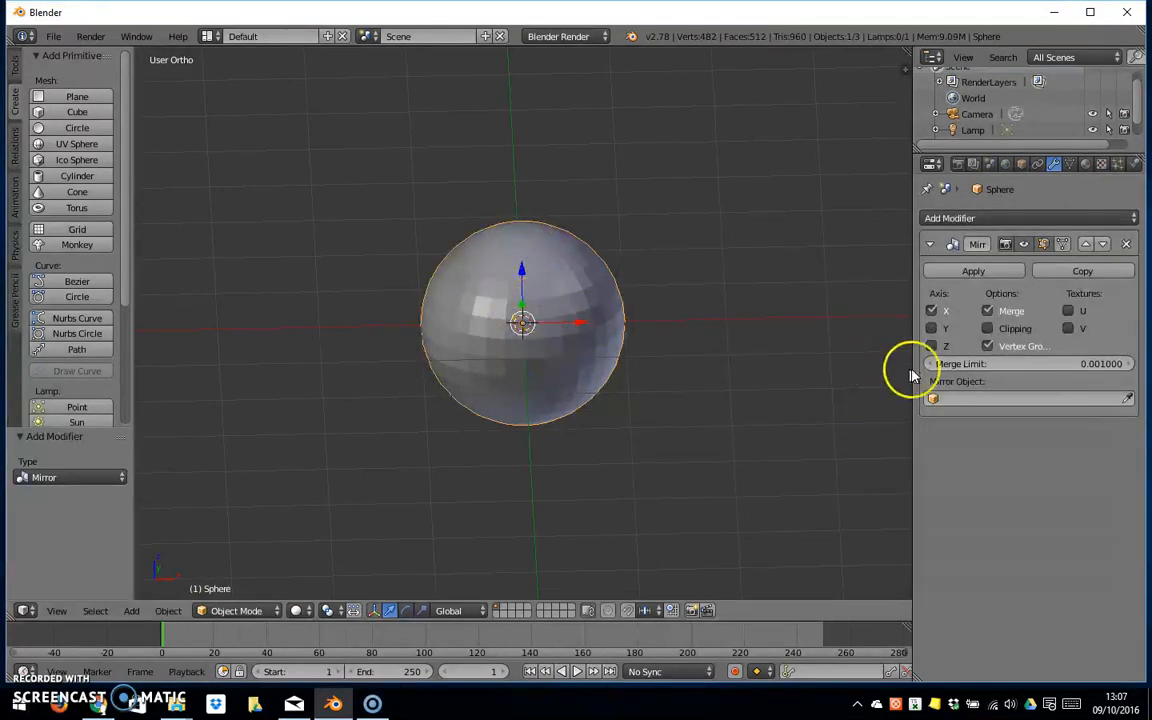
Step: Toggle the Mirror modifier's X, Y and Z axes to compare them, leaving only X enabled
click(933, 328)
click(933, 311)
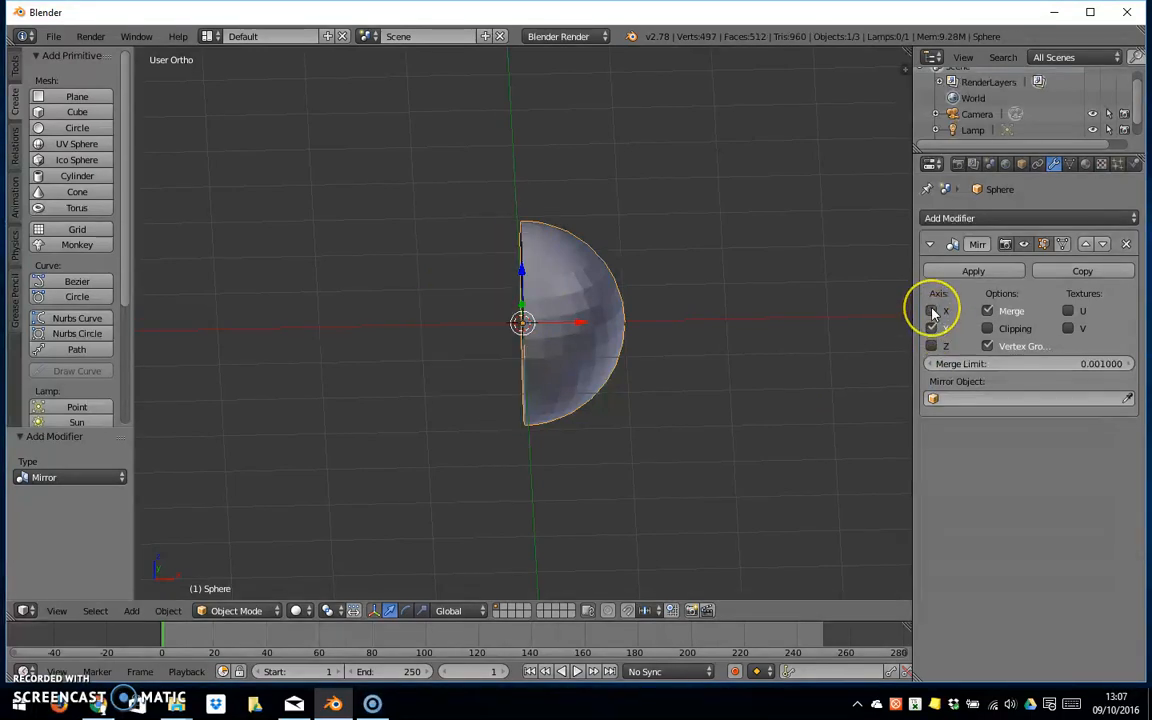
click(933, 311)
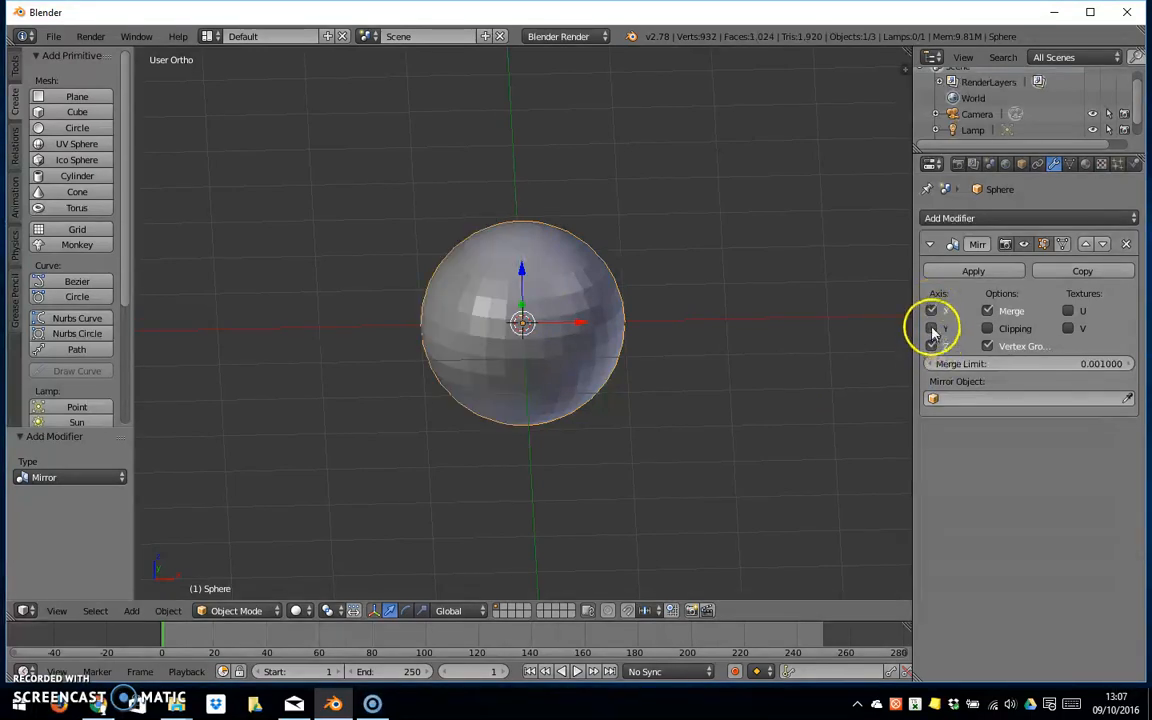
click(933, 311)
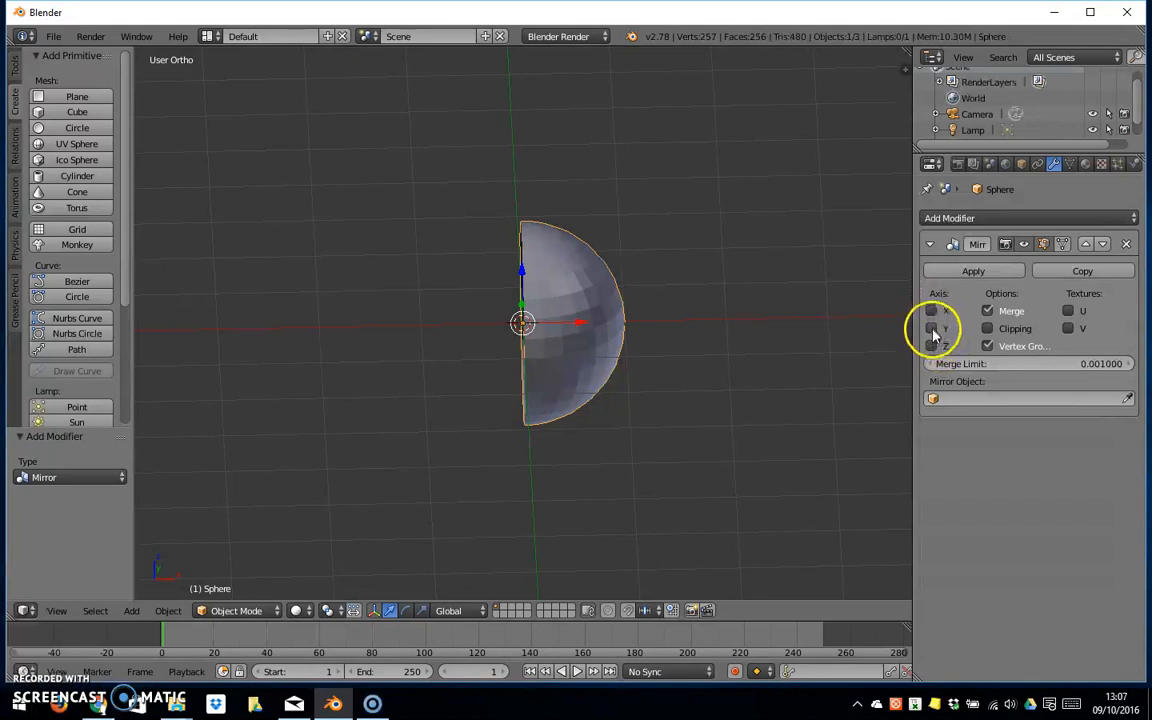
click(933, 312)
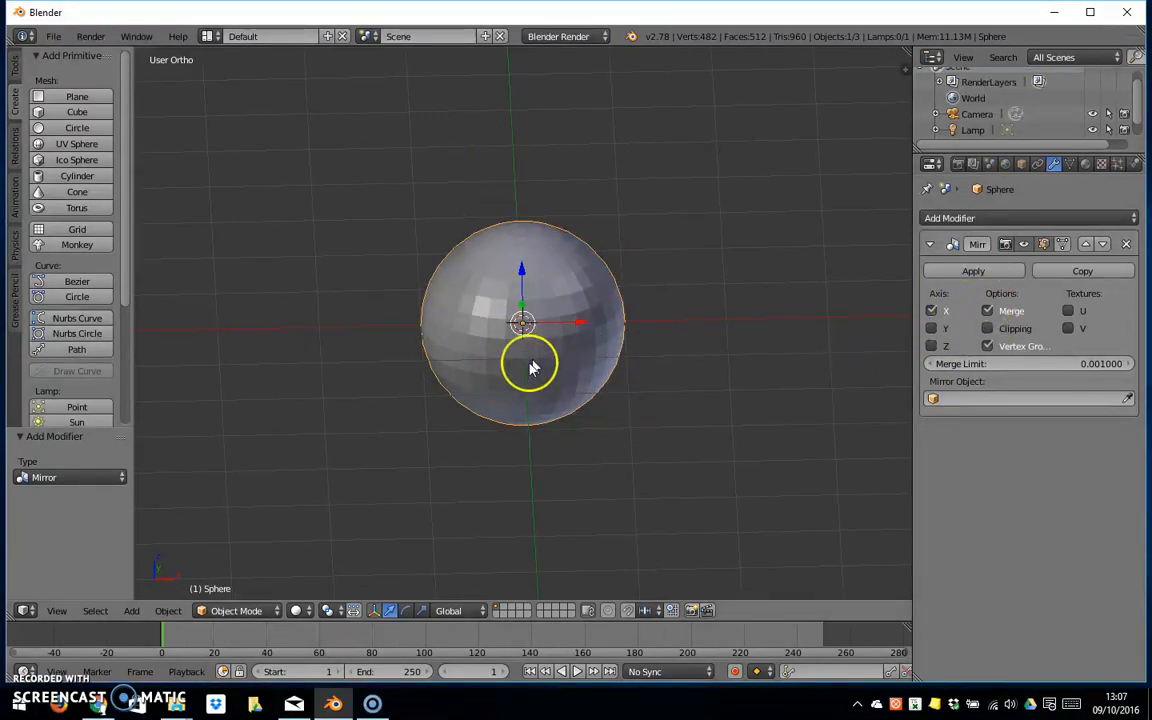
Step: Switch the mirrored half sphere to Edit Mode
mouse_move(361, 418)
middle_down()
mouse_move(427, 393)
mouse_move(517, 396)
mouse_move(494, 424)
mouse_move(320, 411)
middle_up()
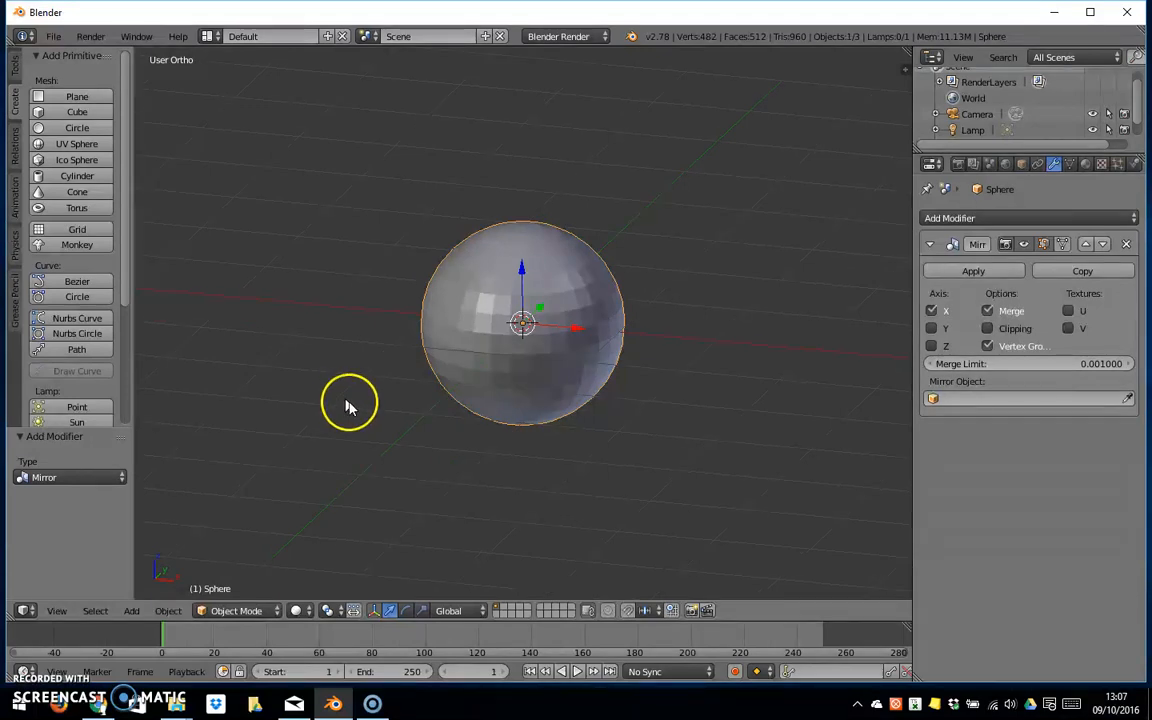
click(279, 609)
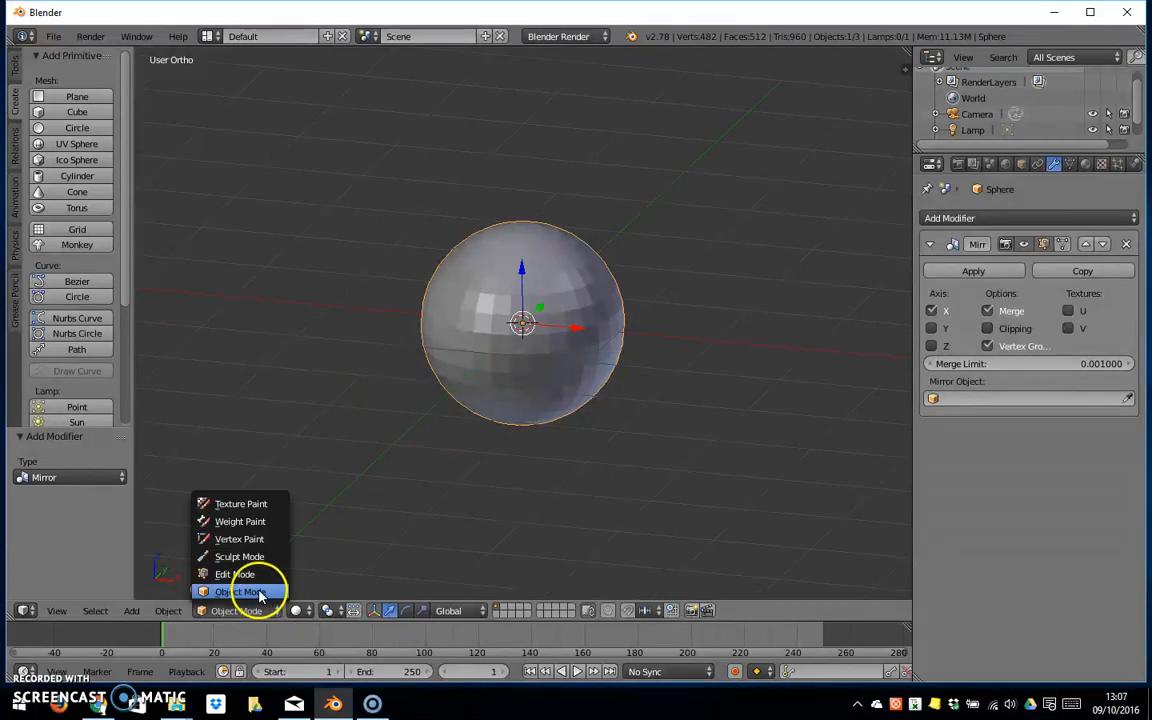
click(257, 572)
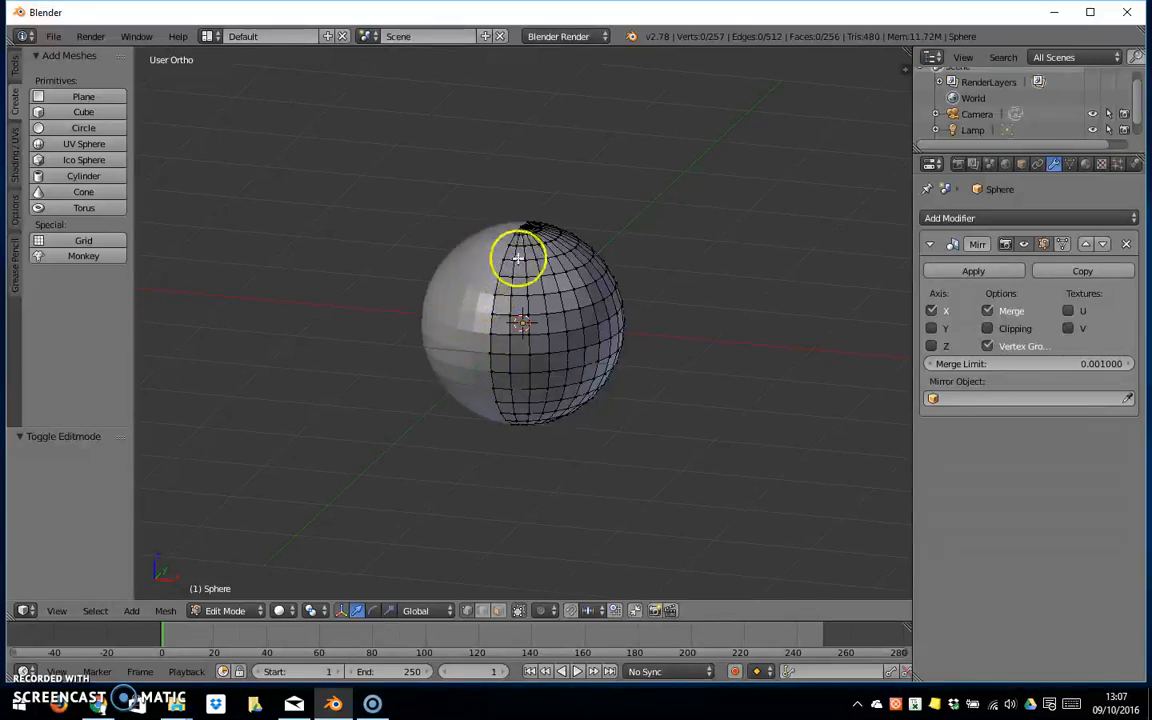
middle_drag(383, 419, 407, 419)
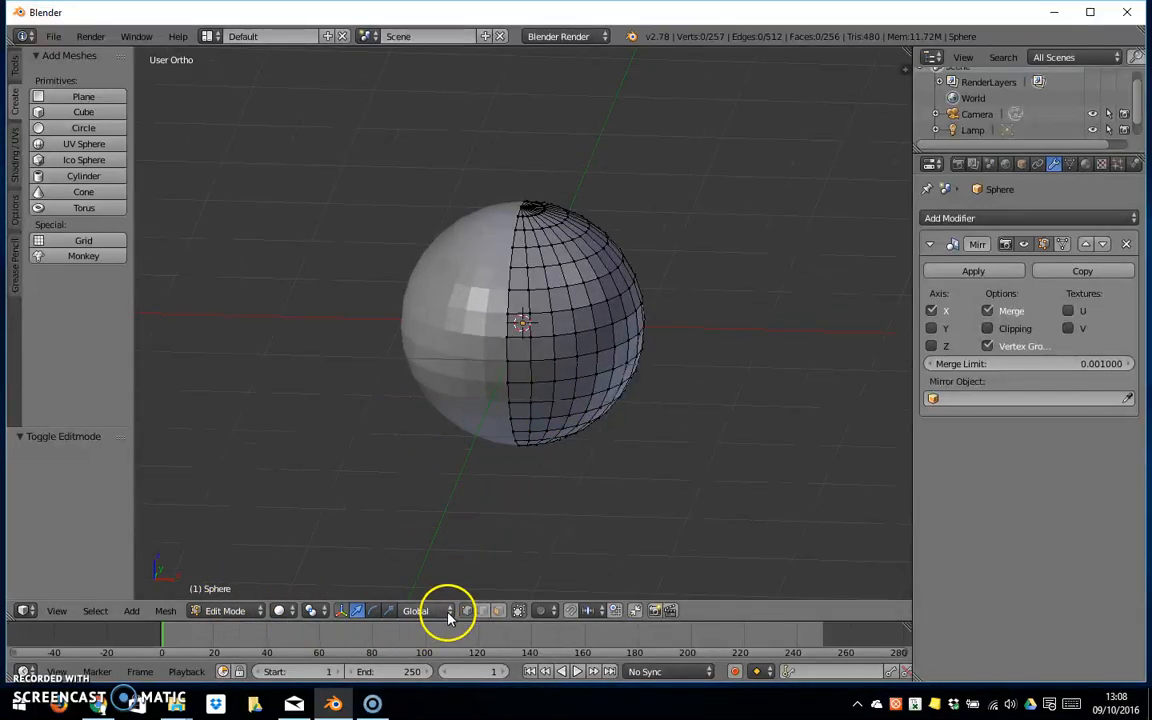
Step: Move two front vertices of the half sphere outward, the lower by about (0.582, -0.042, -0.363) and the upper by about (0.286, 0.117, 0.239)
right_click(577, 333)
key(g)
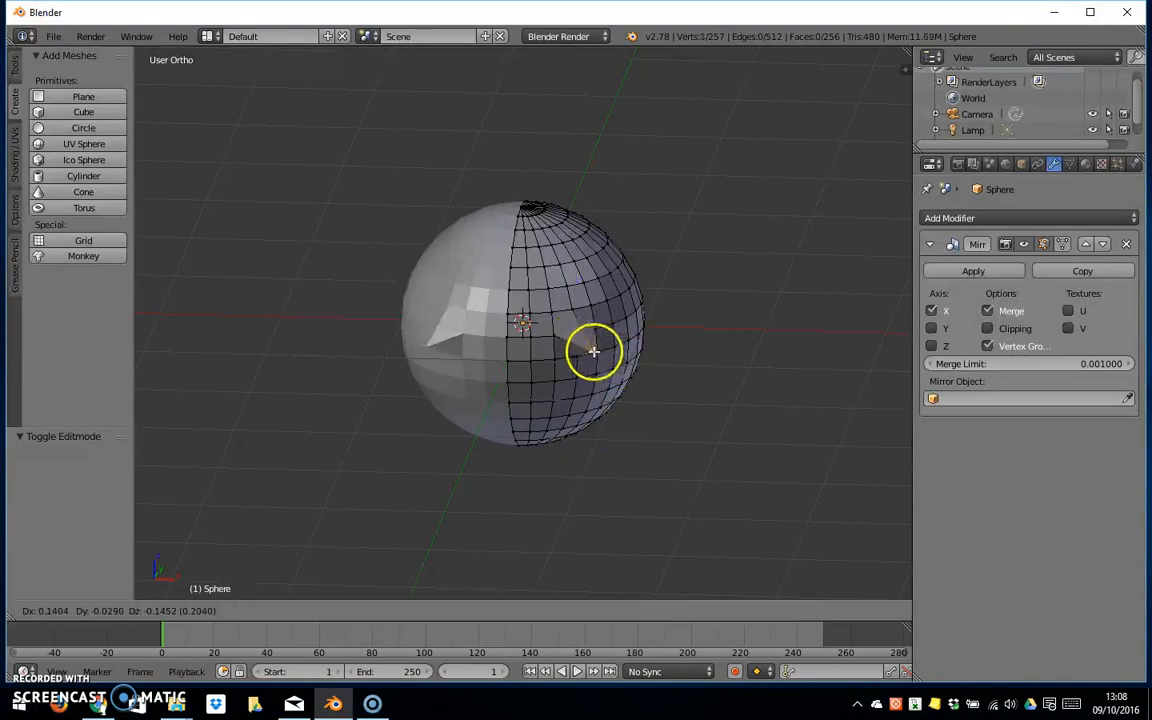
click(647, 376)
right_click(569, 286)
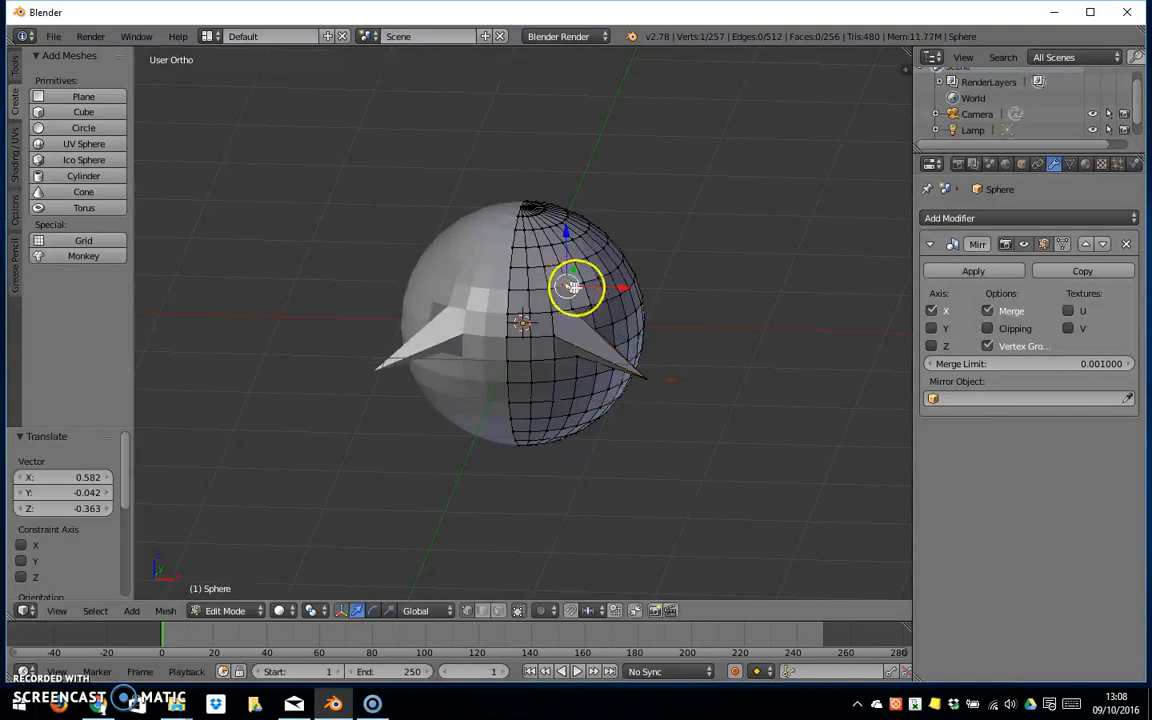
key(g)
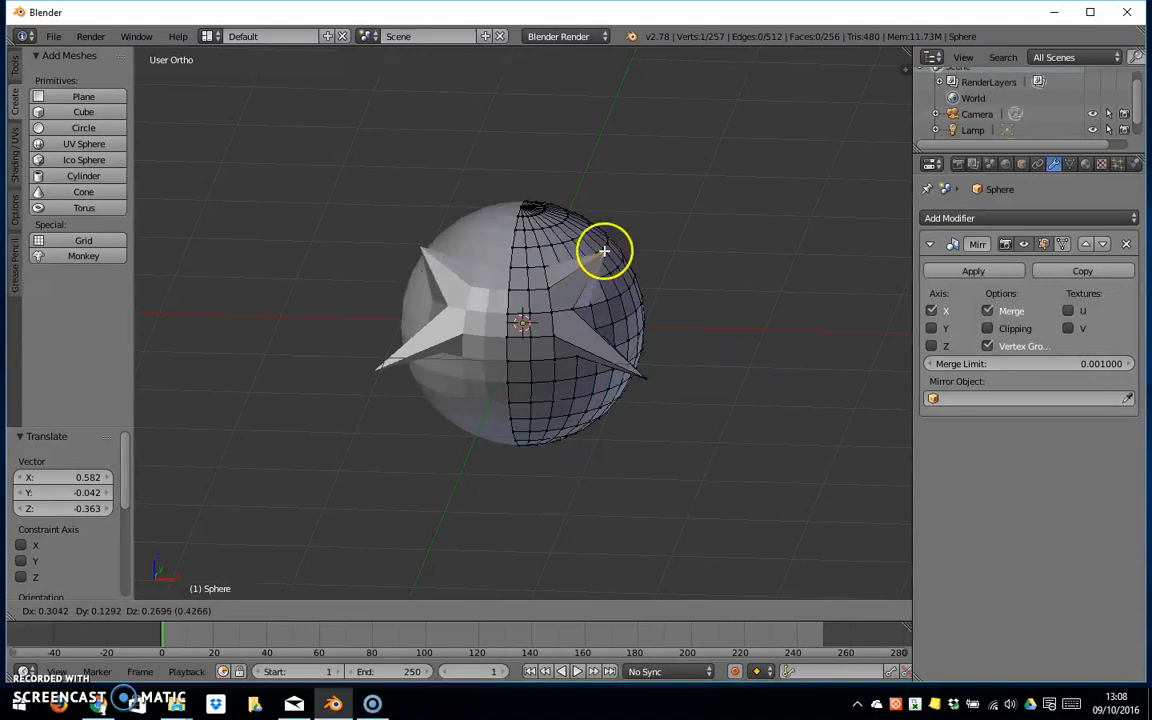
click(601, 255)
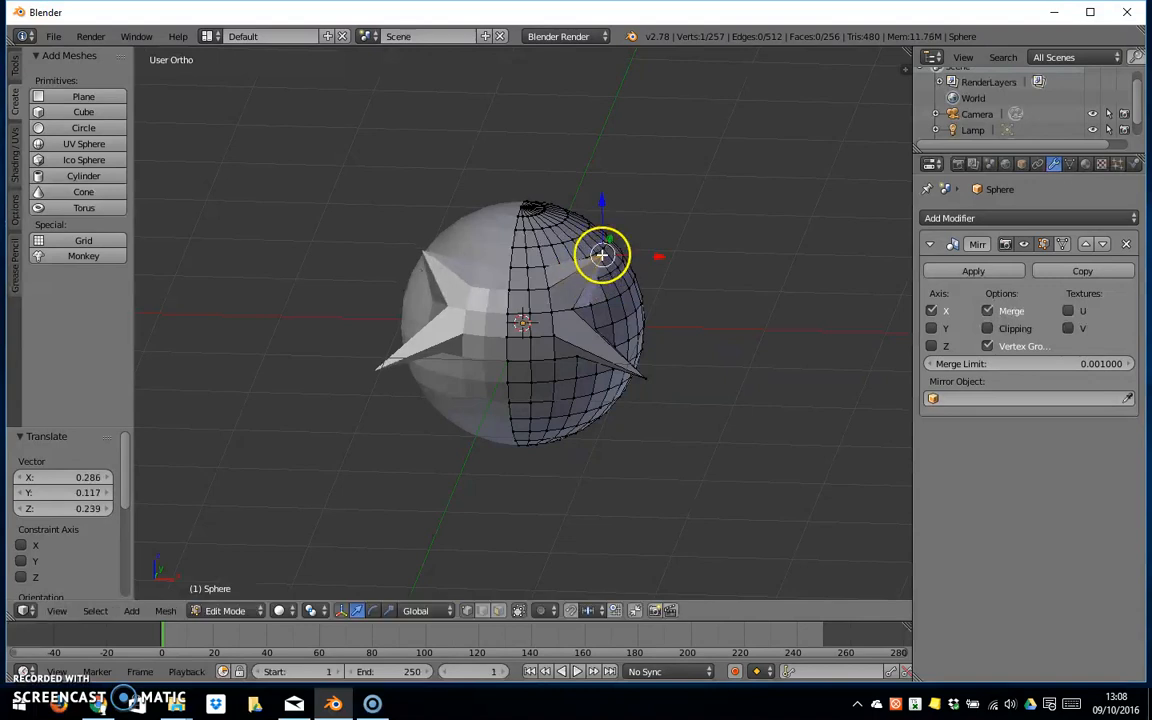
Step: In edge select mode, move an edge on the lower front of the half sphere by about (0.133, -0.014, -0.095)
click(484, 613)
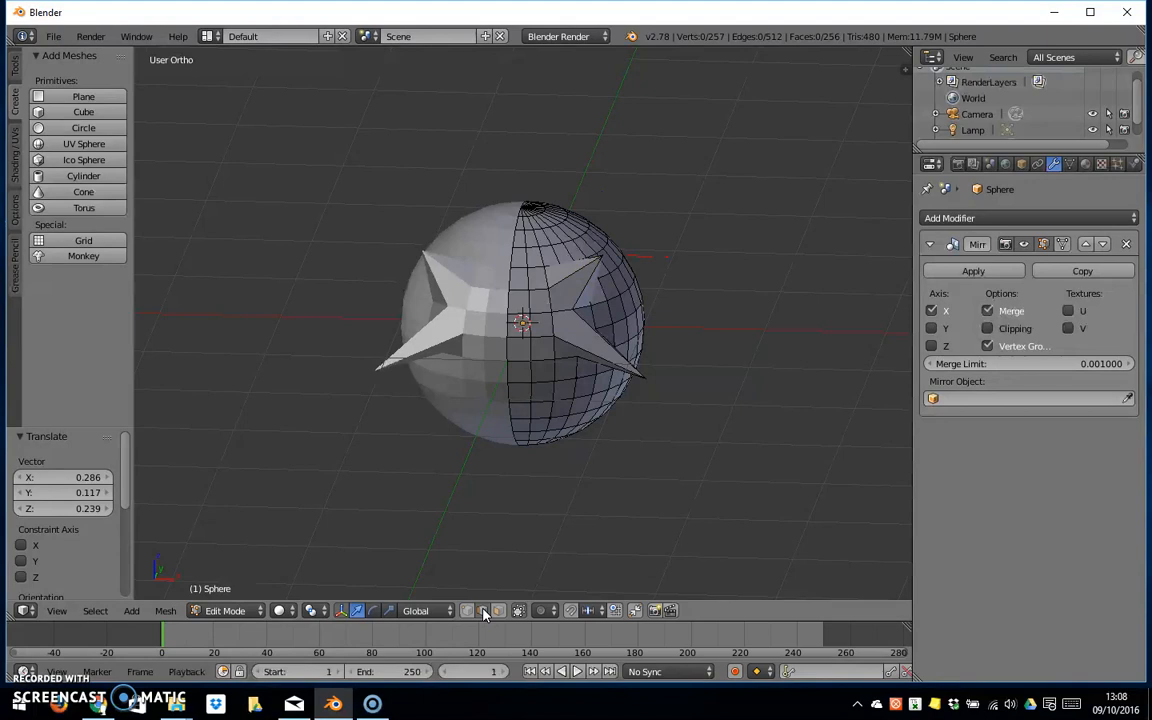
mouse_move(549, 383)
mouse_down()
mouse_move(571, 413)
mouse_move(560, 394)
mouse_up()
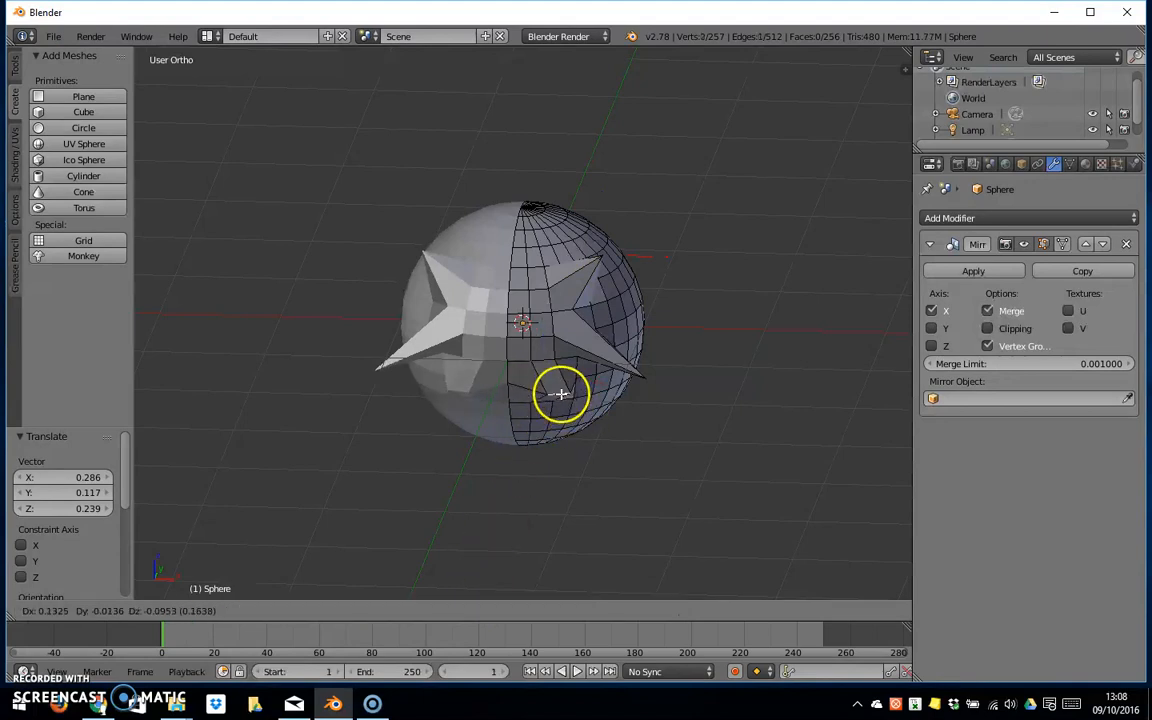
click(560, 393)
Step: In face select mode, move a face on the upper front of the half sphere by about (0.149, 0.101, 0.247)
click(499, 609)
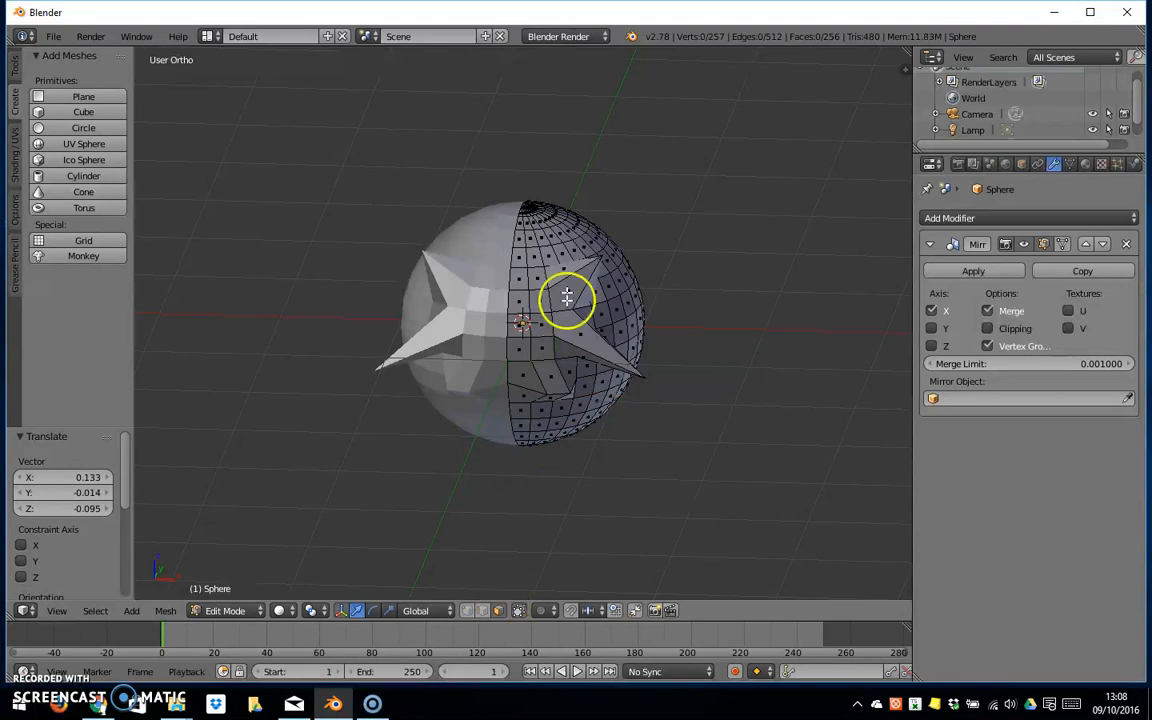
drag(536, 257, 553, 228)
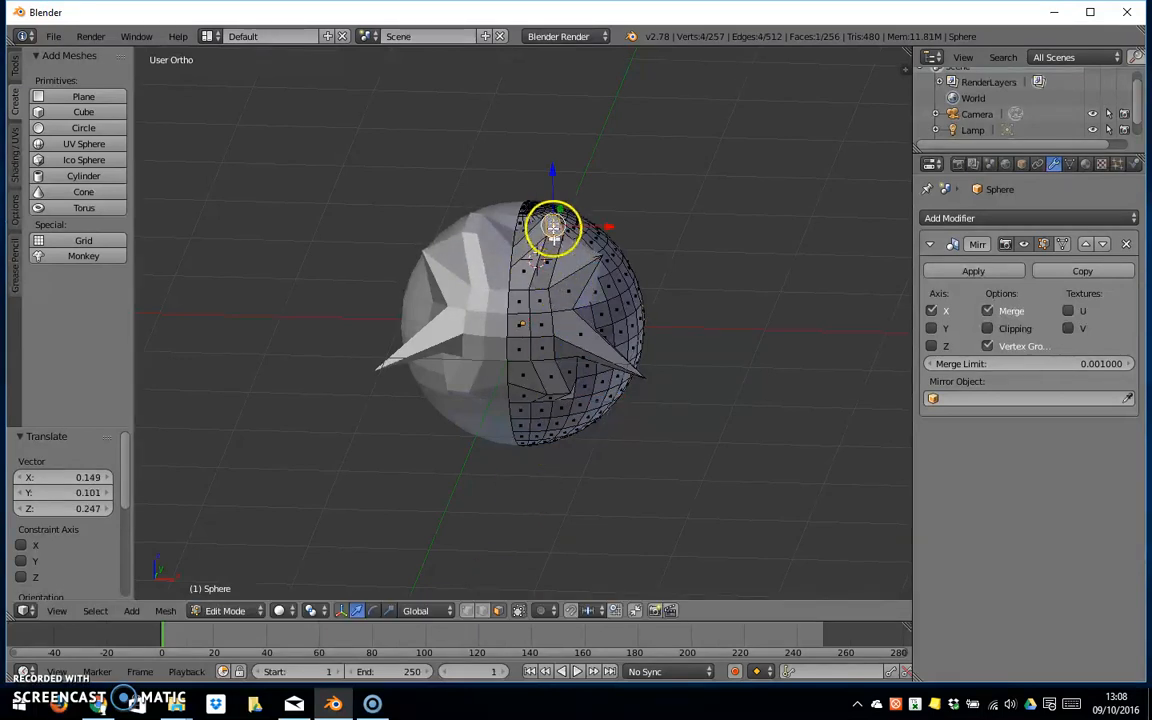
middle_drag(424, 450, 427, 501)
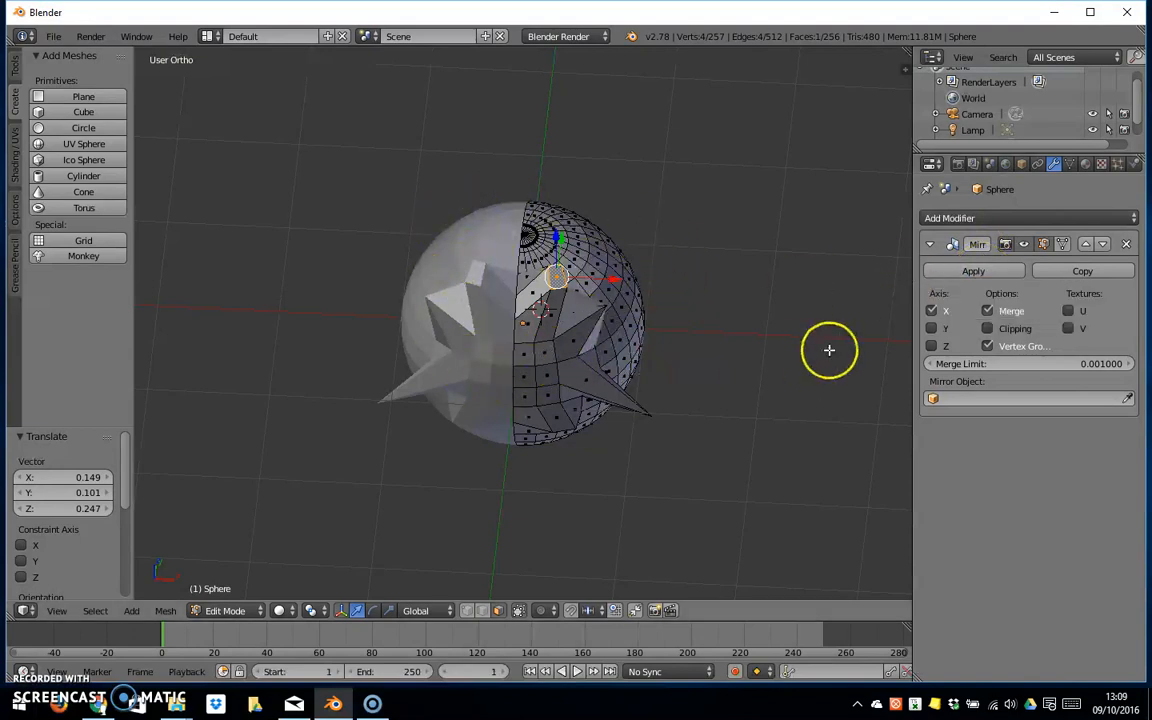
Step: Return the sphere to Object Mode and apply its Mirror modifier
click(951, 273)
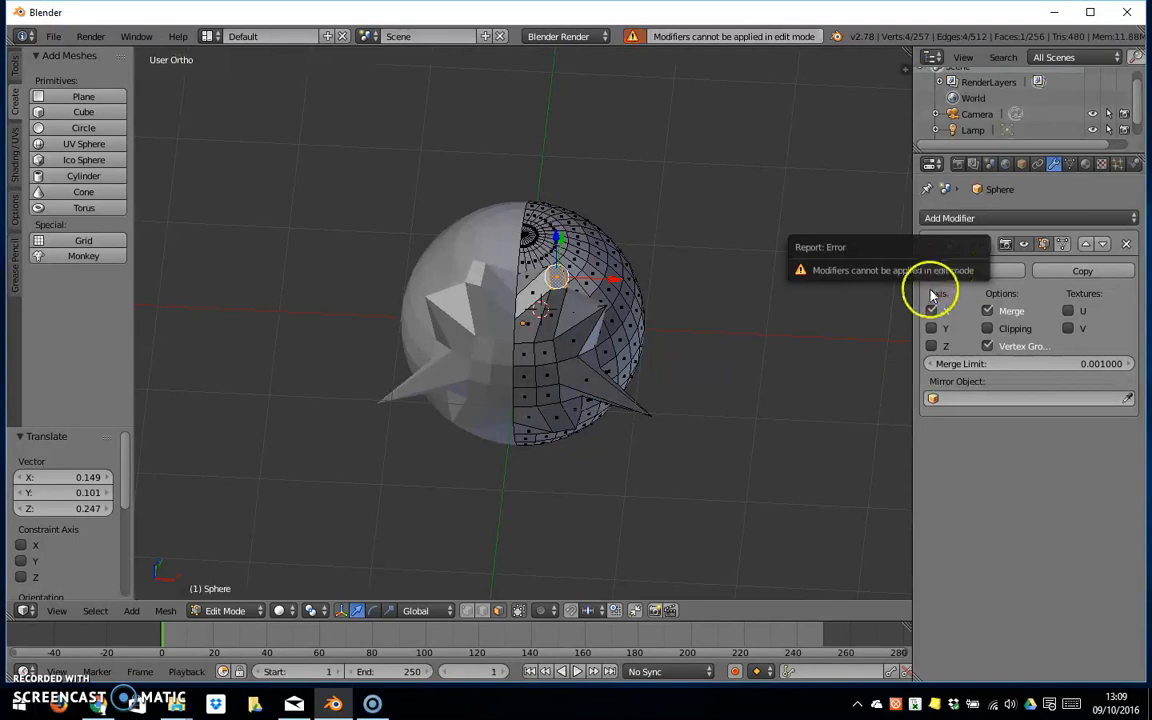
click(239, 611)
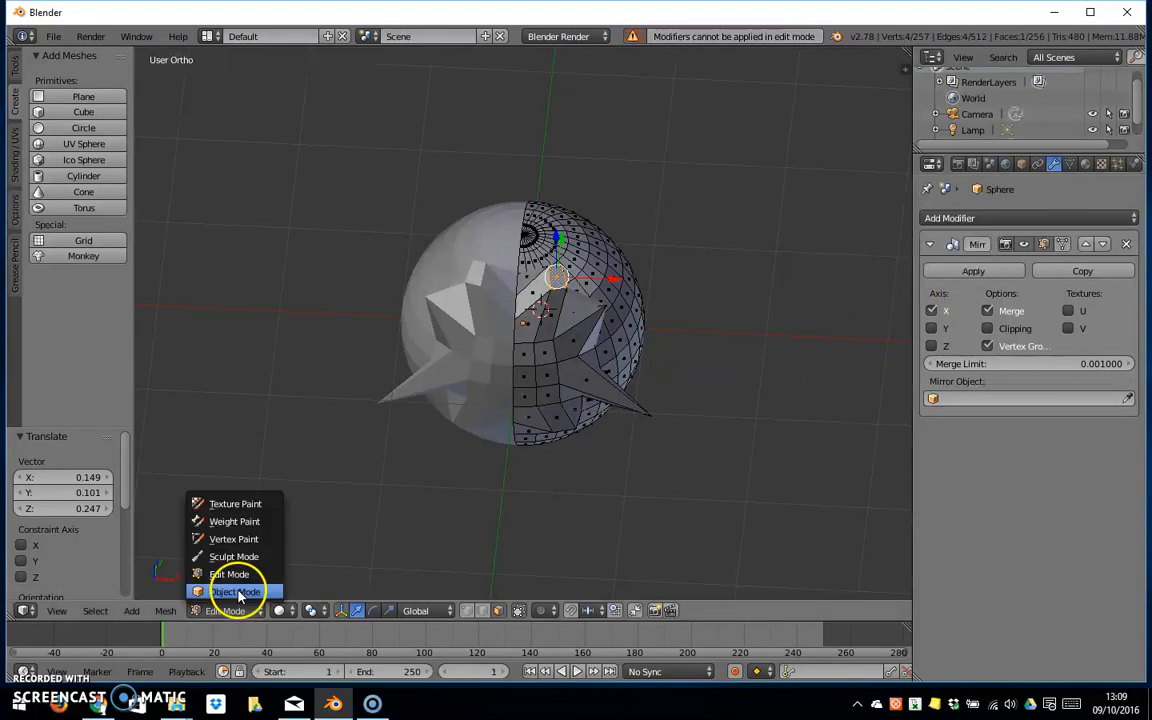
click(237, 598)
click(993, 267)
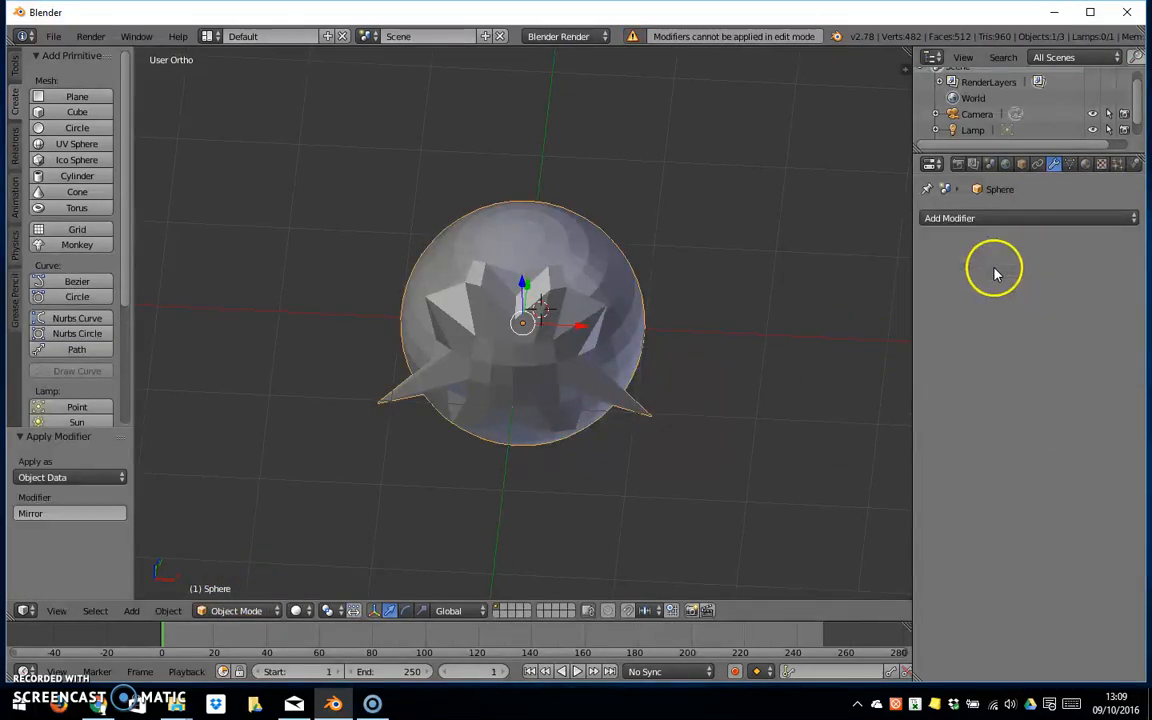
Step: Back in Edit Mode, pull a single face on the sphere's positive X side outward by about 1.6 along the X axis
click(270, 607)
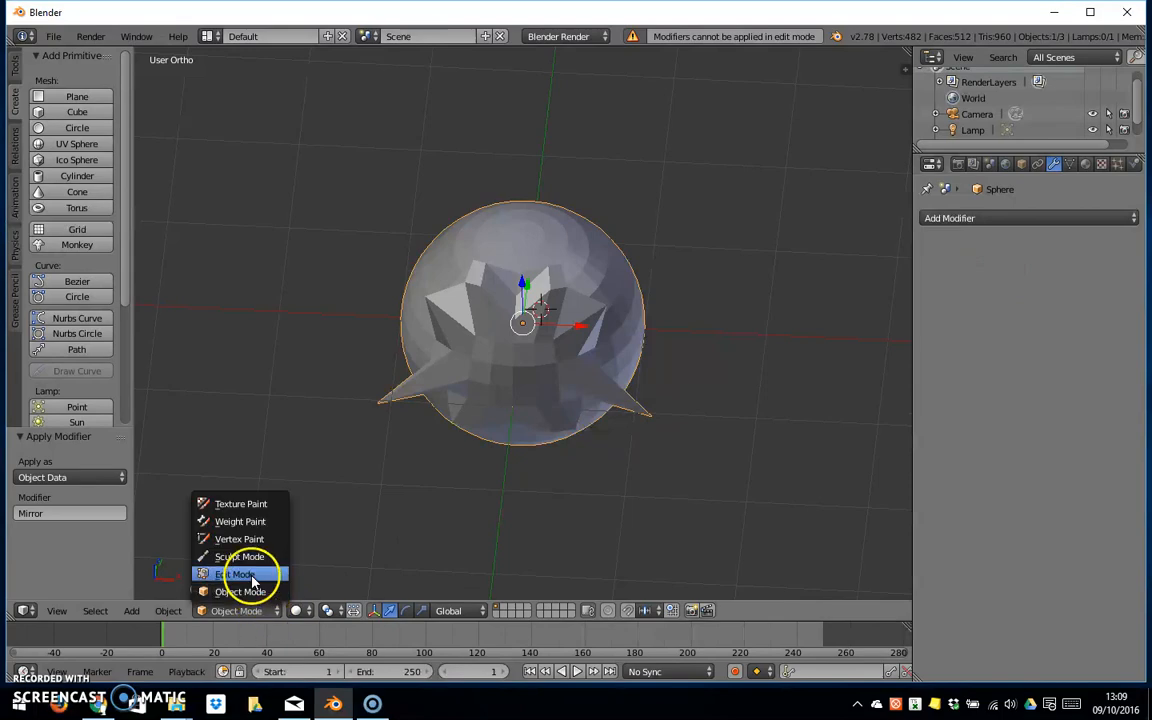
click(257, 576)
middle_drag(412, 455, 378, 435)
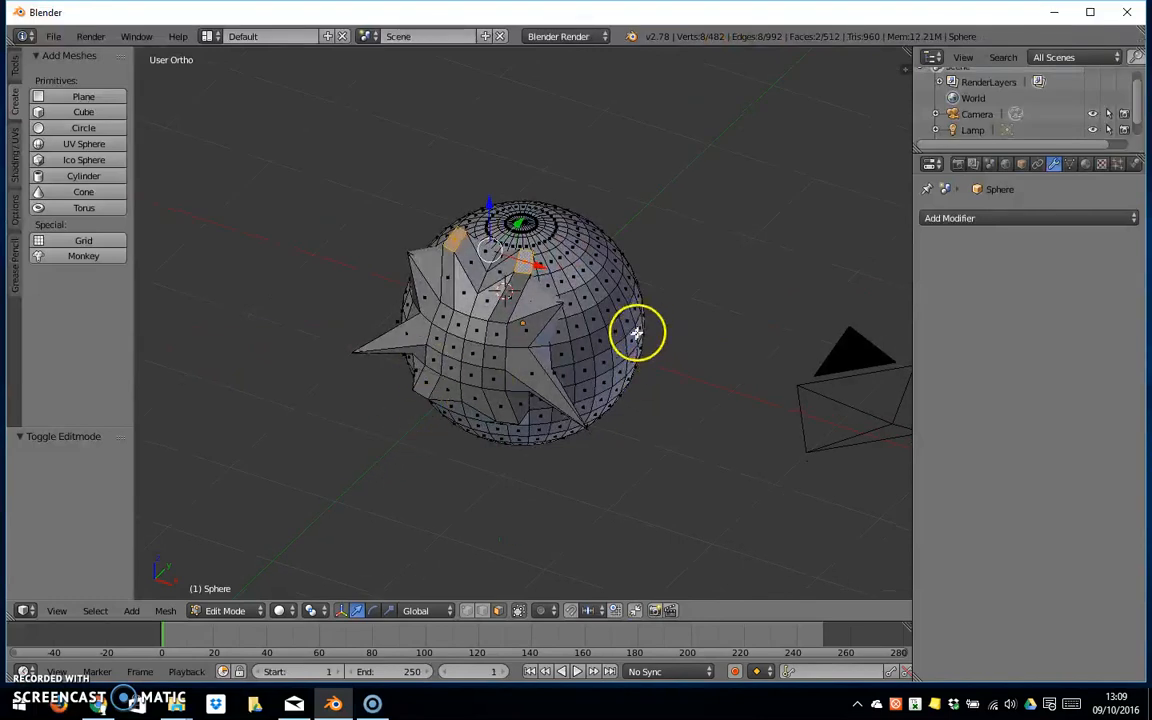
right_click(594, 320)
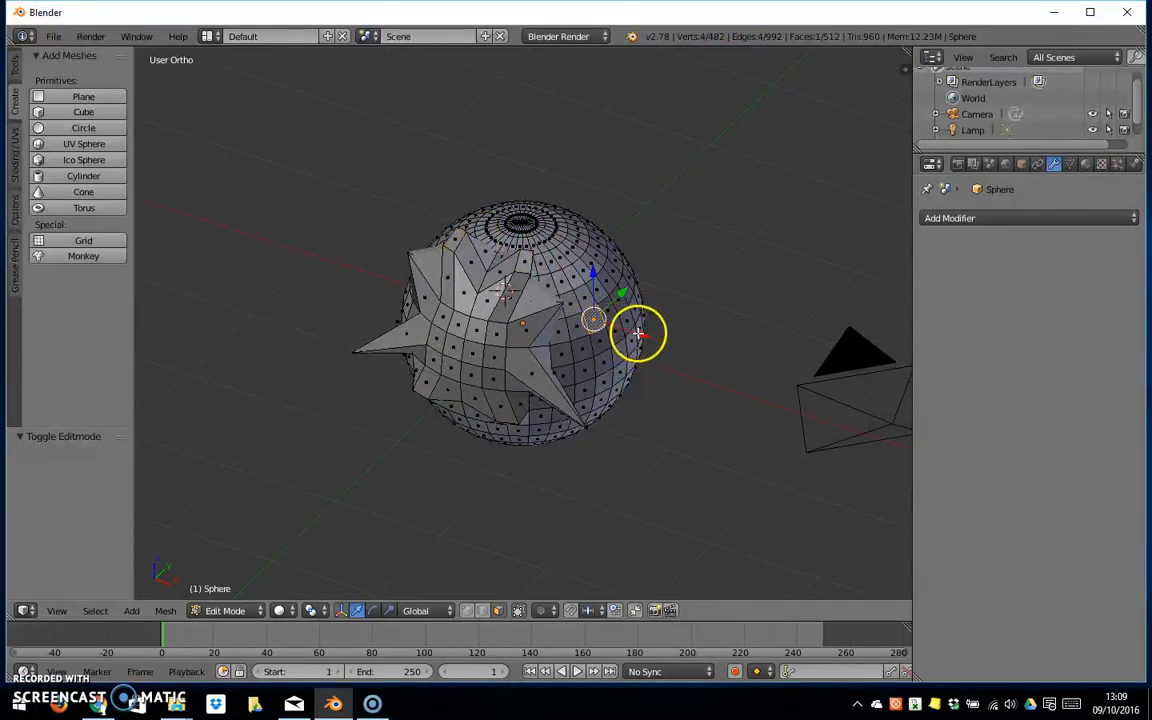
drag(641, 338, 812, 388)
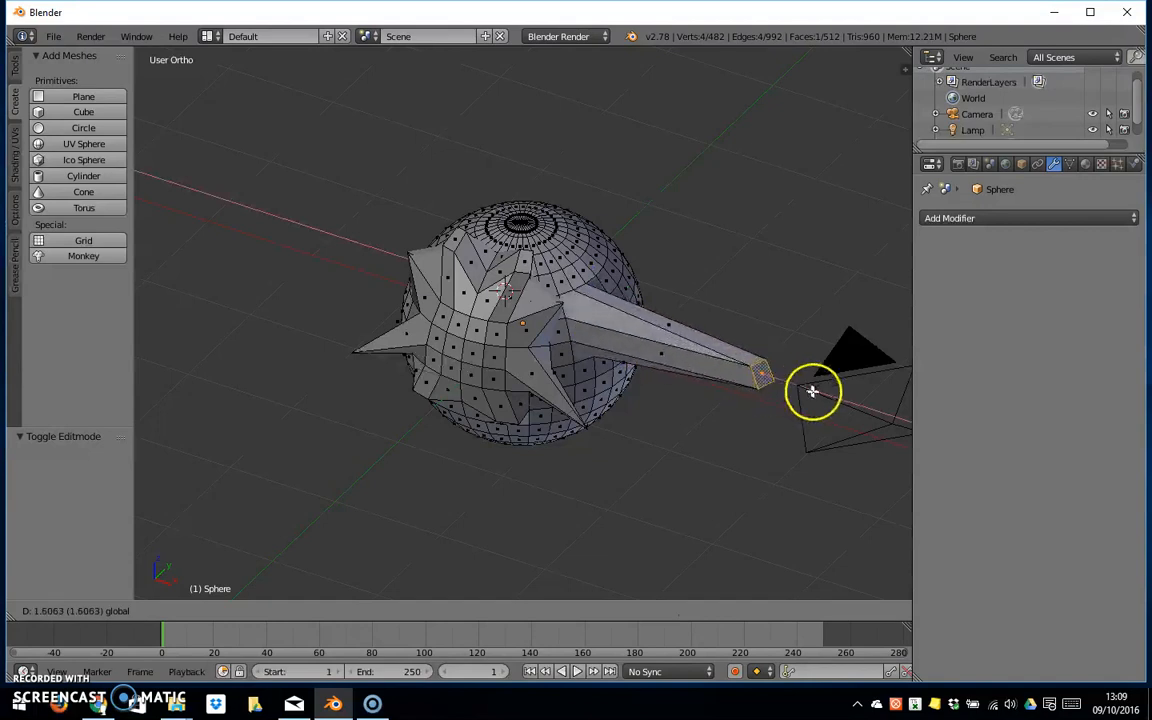
middle_drag(569, 493, 642, 477)
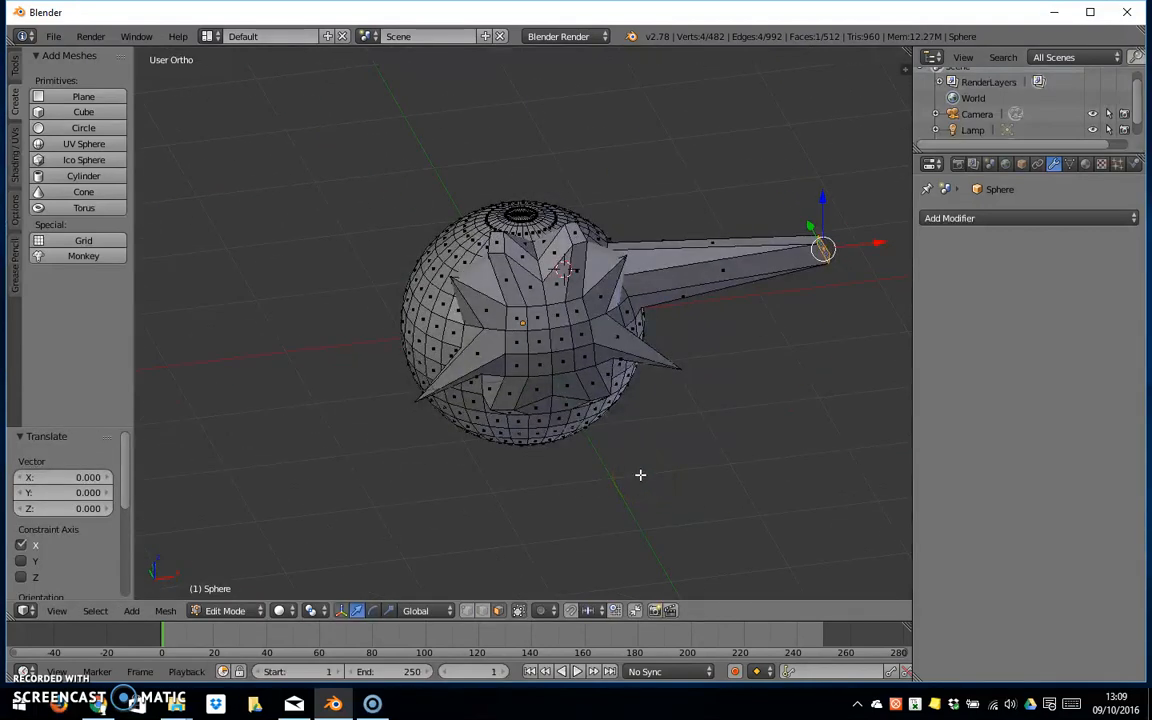